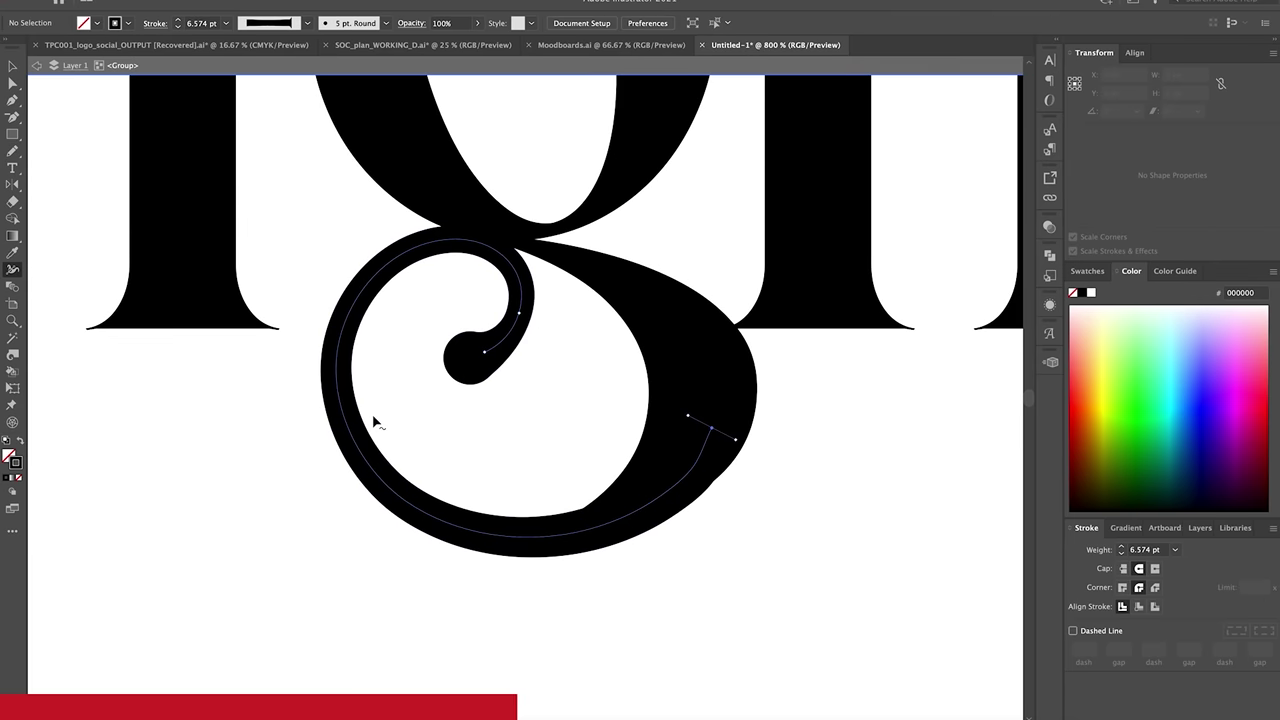
Draw a looping freehand tail beneath the g's bowl with the Pencil tool in a 4 pt stroke, and redraw its small loop more cleanly.
{"action": "key", "text": "ctrl+shift+a"}
{"action": "key", "text": "ctrl+minus"}
{"action": "key", "text": "ctrl+minus"}
{"action": "key", "text": "ctrl+minus"}
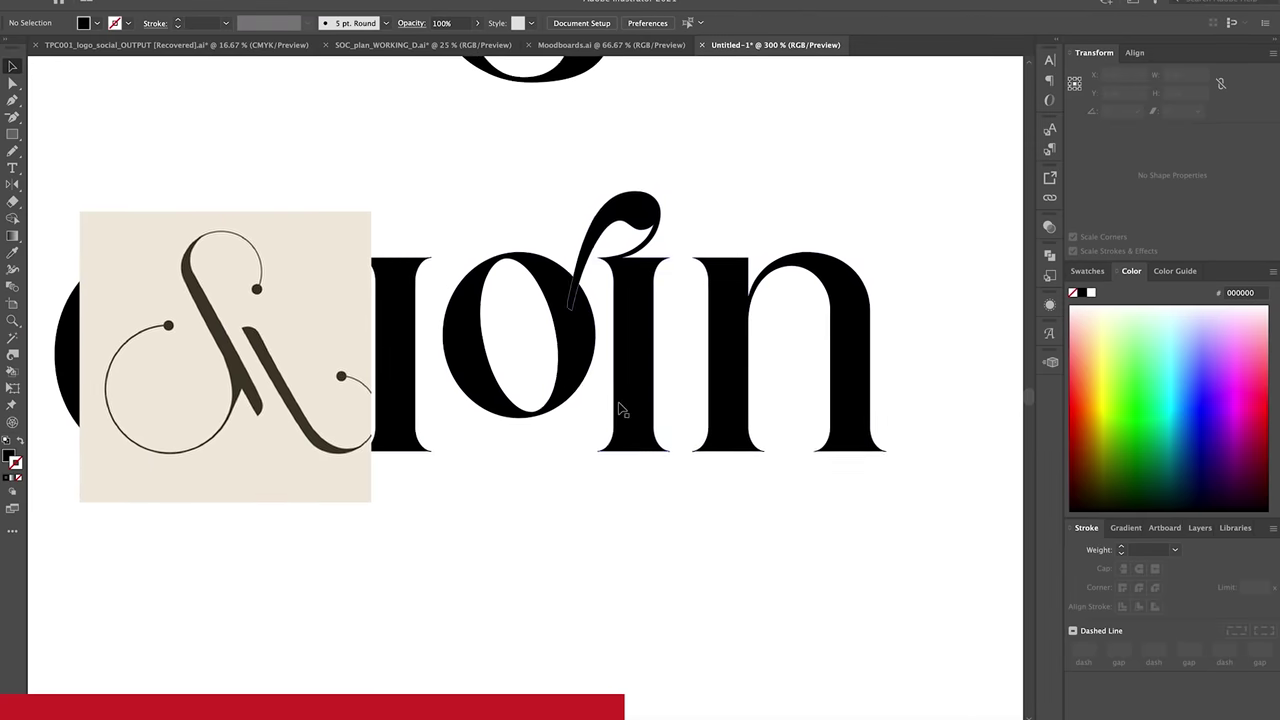
{"action": "key", "text": "n"}
{"action": "left_click_drag", "start_coordinate": [587, 367], "coordinate": [486, 430]}
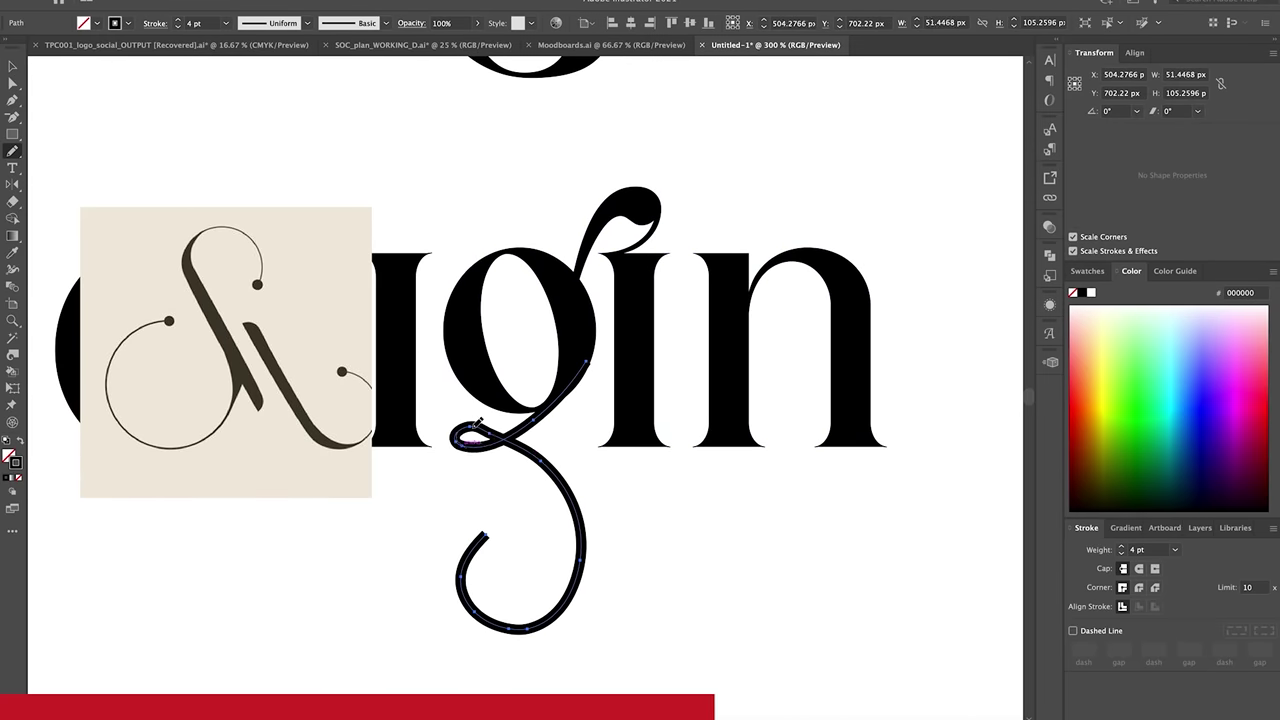
{"action": "left_click_drag", "start_coordinate": [477, 423], "coordinate": [468, 428]}
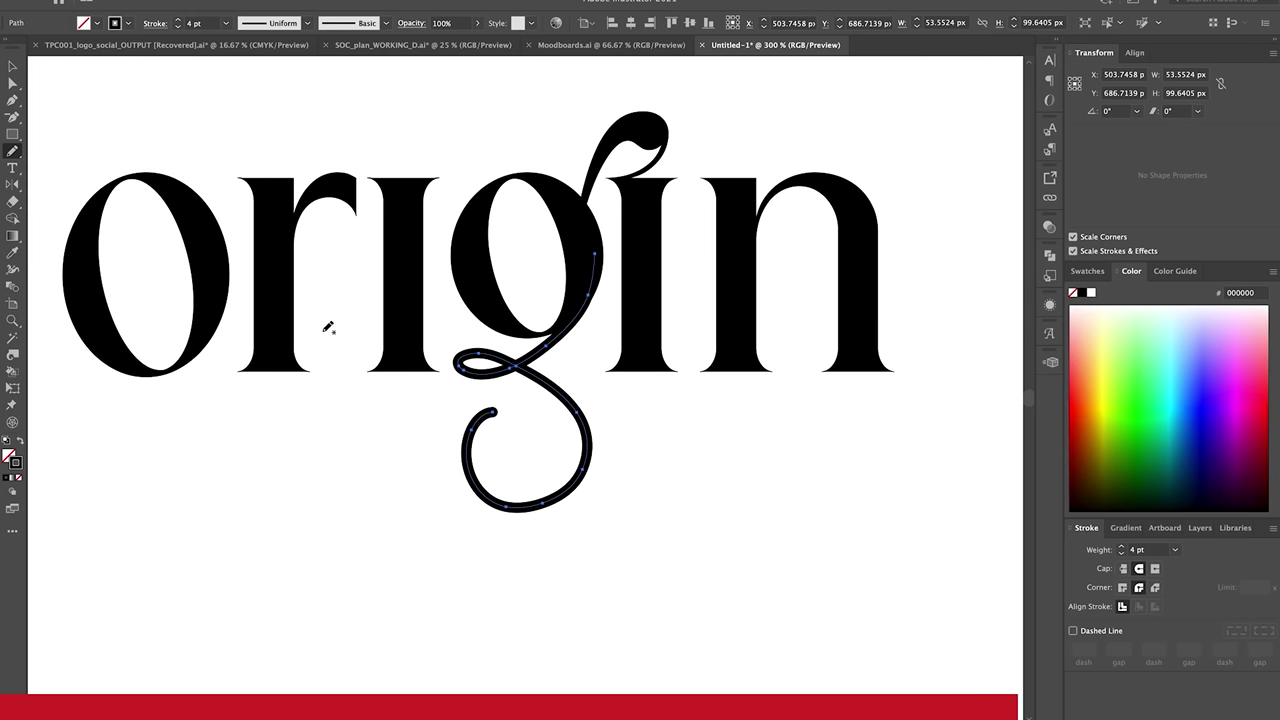
{"action": "key", "text": "super+equal"}
{"action": "key", "text": "super+equal"}
{"action": "scroll", "coordinate": [759, 522], "scroll_direction": "down", "scroll_amount": 3}
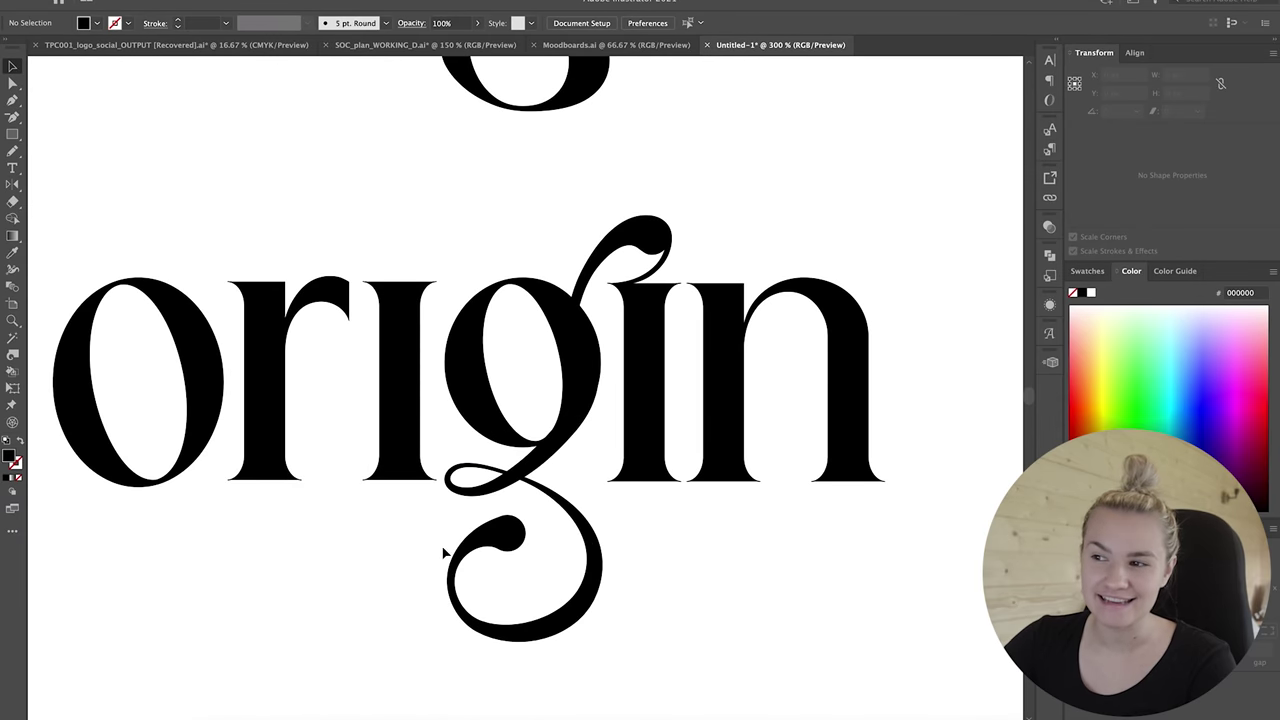
Isolate the g's tail and refine the curve of its small loop with the Smooth tool.
{"action": "double_click", "coordinate": [486, 548]}
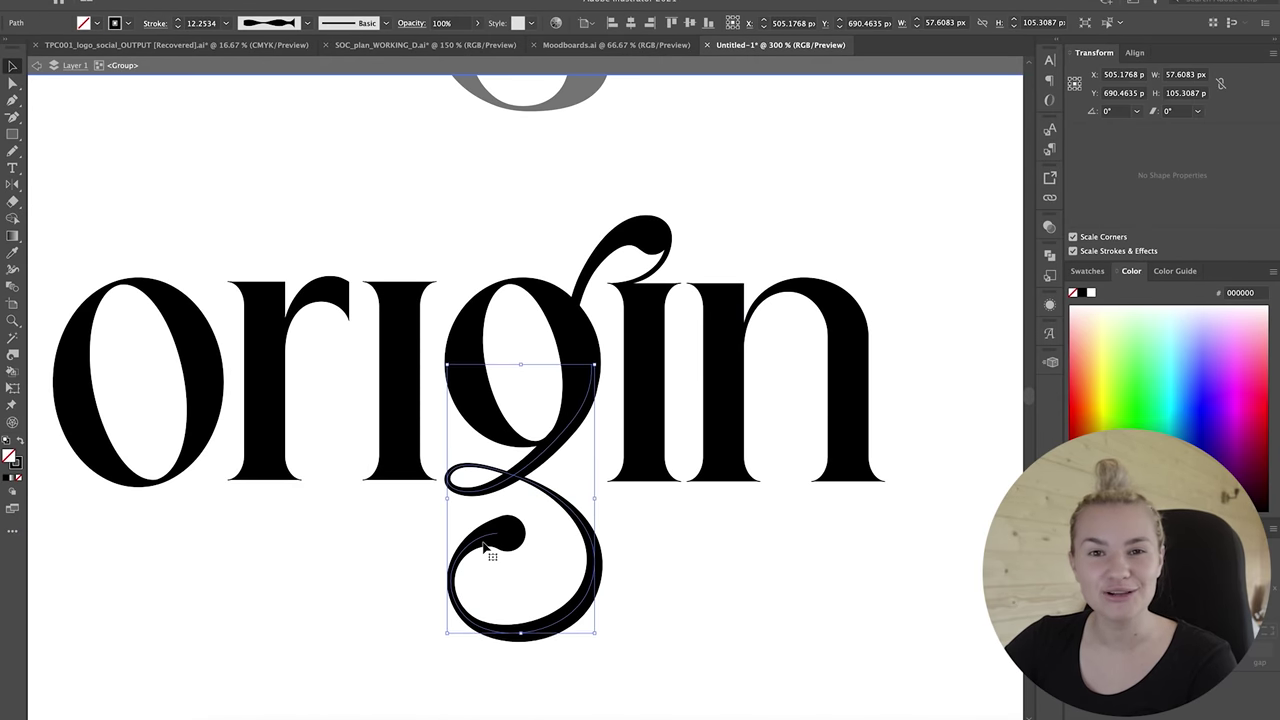
{"action": "scroll", "coordinate": [485, 548], "scroll_direction": "down", "scroll_amount": 3}
{"action": "key", "text": "n"}
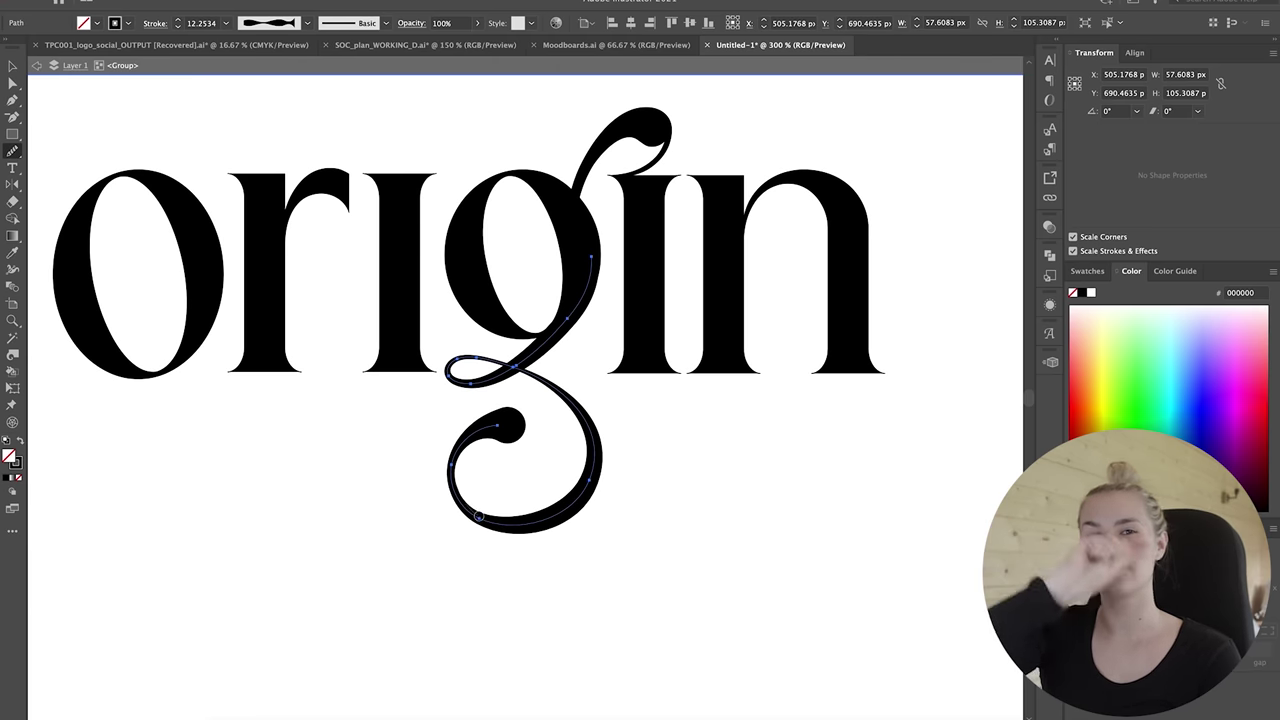
{"action": "left_click", "coordinate": [705, 522], "text": "super"}
{"action": "scroll", "coordinate": [706, 523], "scroll_direction": "up", "scroll_amount": 2}
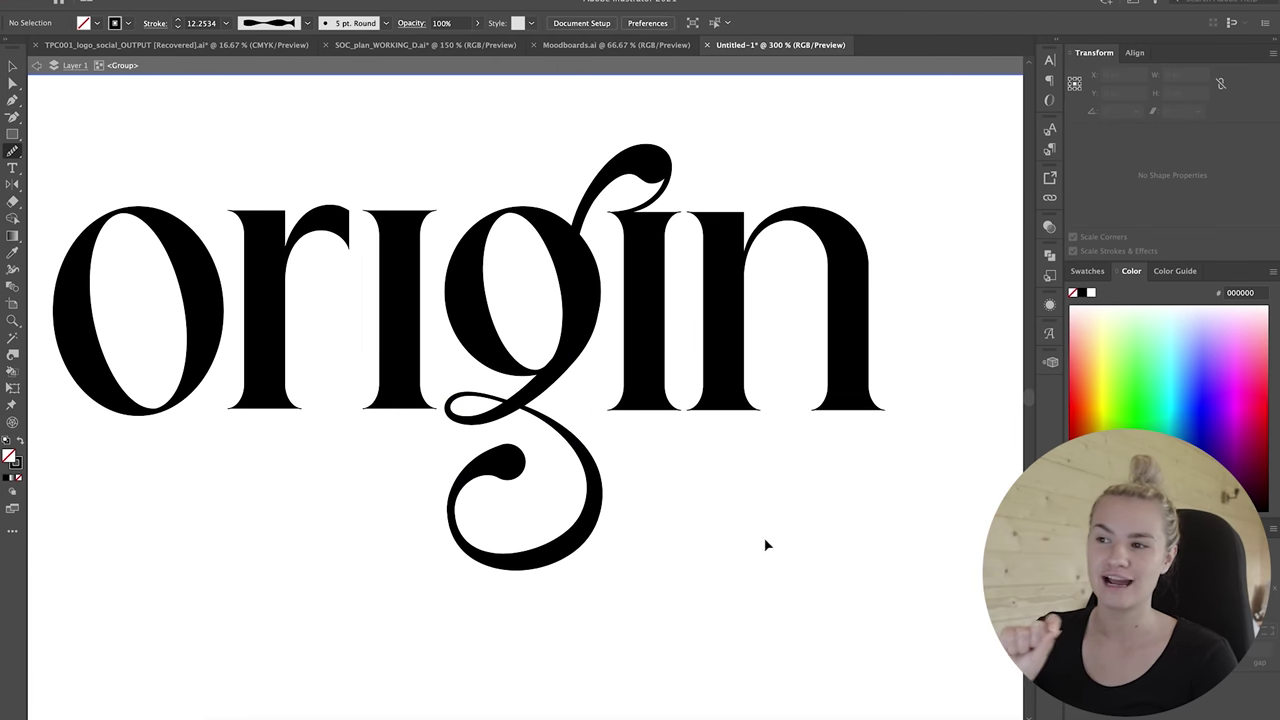
{"action": "scroll", "coordinate": [765, 545], "scroll_direction": "up", "scroll_amount": 2}
{"action": "scroll", "coordinate": [765, 545], "scroll_direction": "left", "scroll_amount": 2}
{"action": "scroll", "coordinate": [757, 542], "scroll_direction": "up", "scroll_amount": 3}
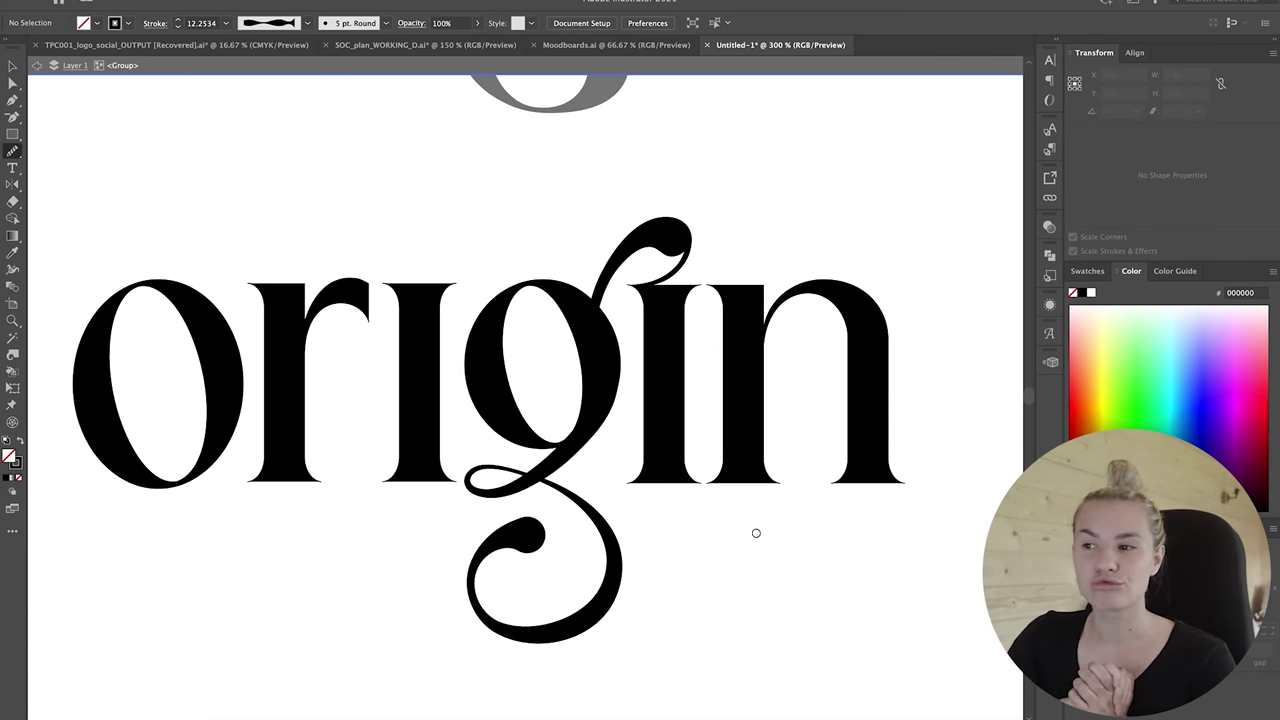
{"action": "key", "text": "super+minus"}
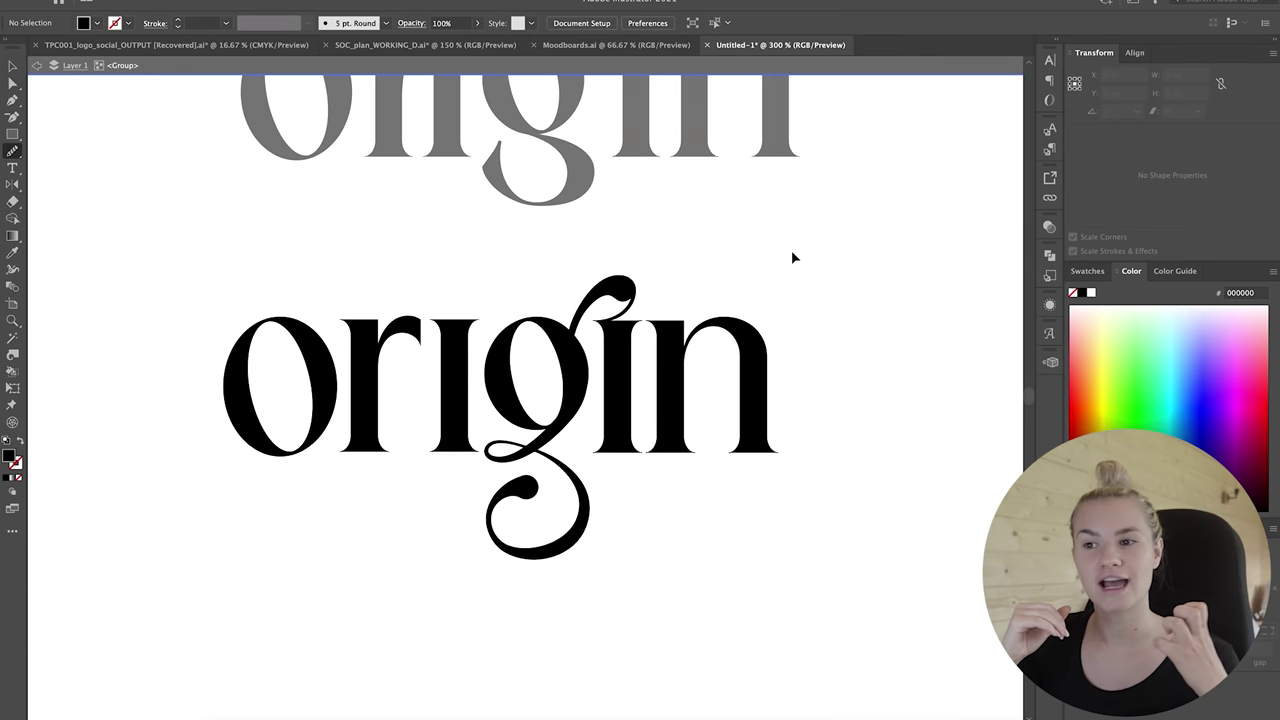
{"action": "key", "text": "super+equal"}
{"action": "key", "text": "super+equal"}
{"action": "key", "text": "super+equal"}
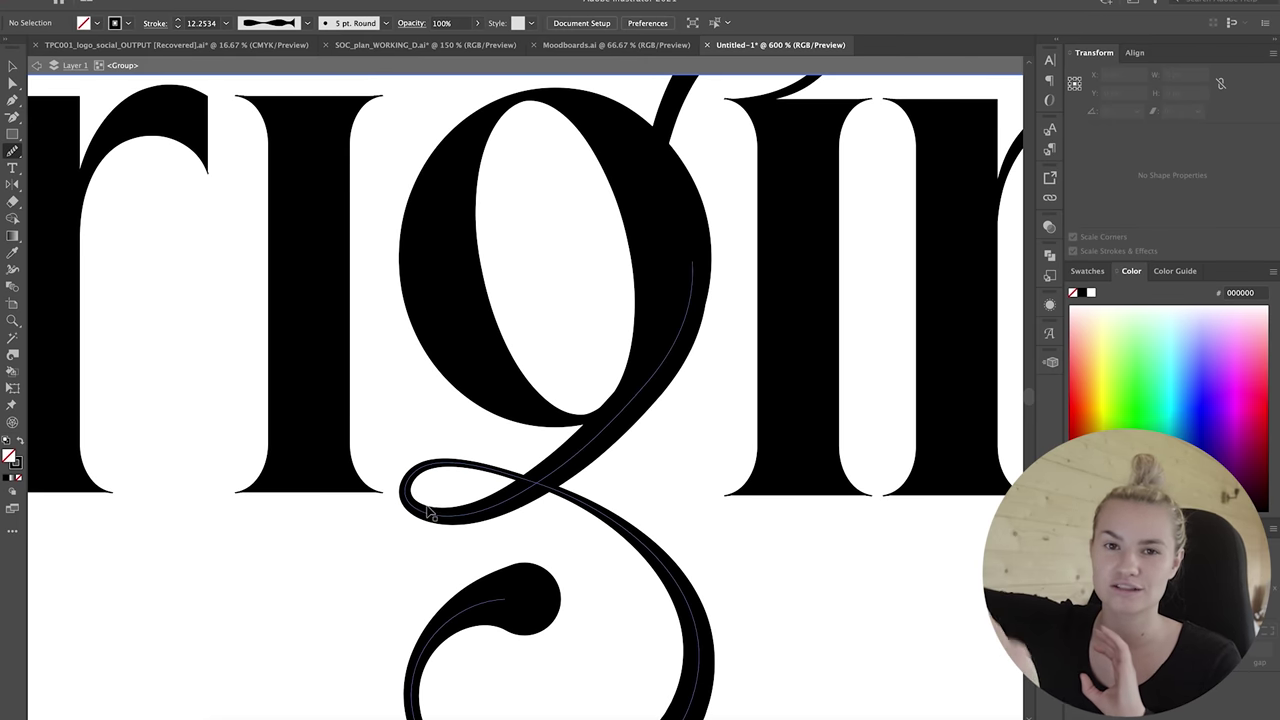
{"action": "key", "text": "super+minus"}
{"action": "key", "text": "super+minus"}
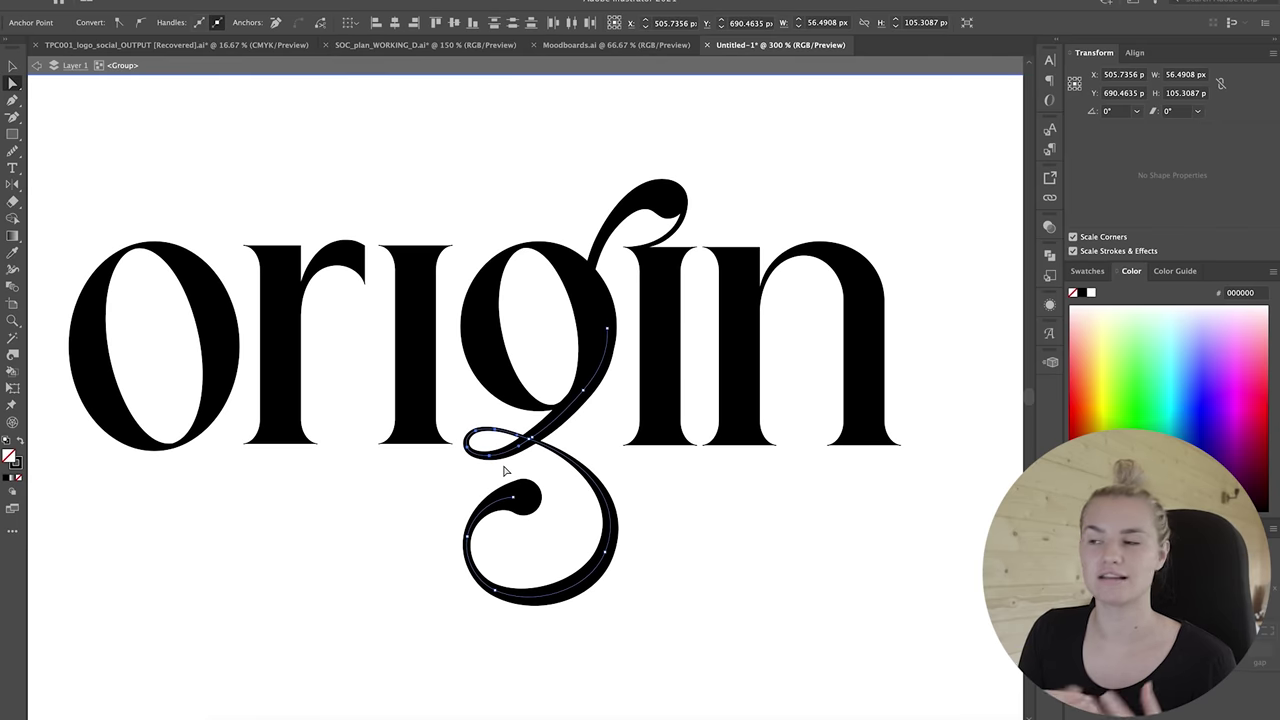
{"action": "key", "text": "super+plus"}
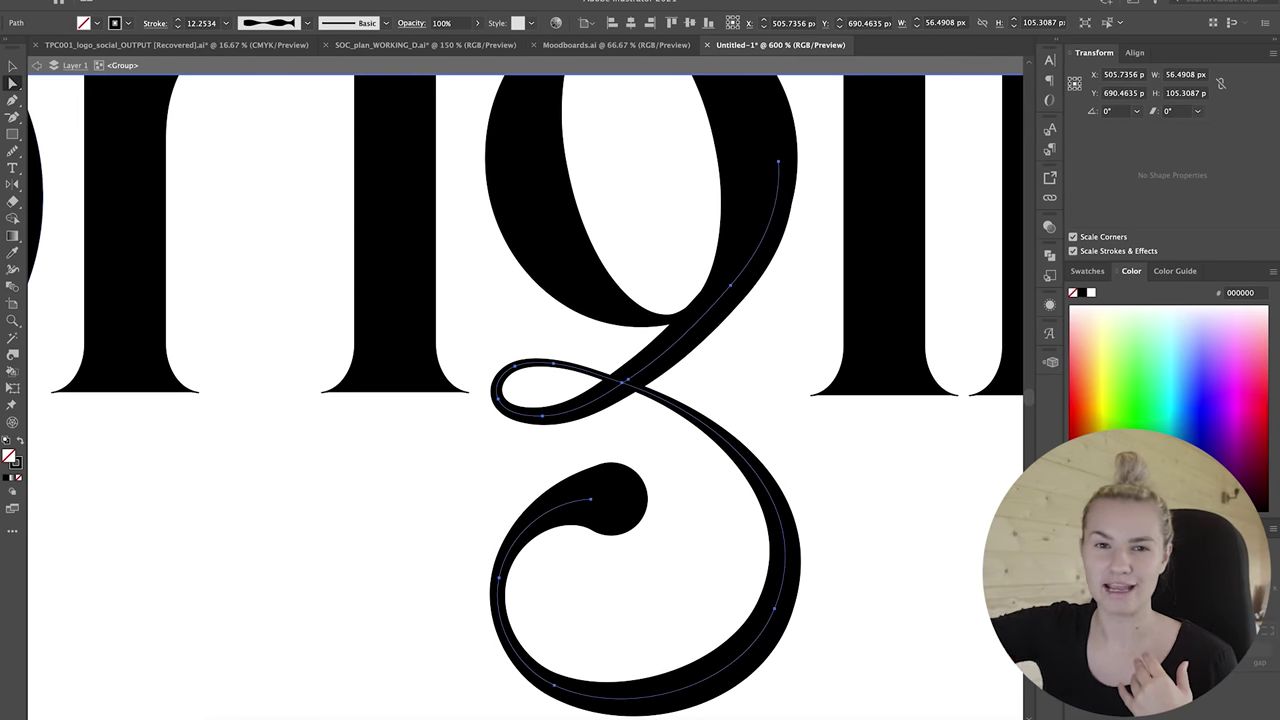
Move the two earlier origin wordmarks off the artboard above the moodboard, and centre and enlarge the new wordmark to about 460 px wide.
{"action": "key", "text": "super+minus"}
{"action": "key", "text": "super+minus"}
{"action": "key", "text": "super+minus"}
{"action": "key", "text": "super+minus"}
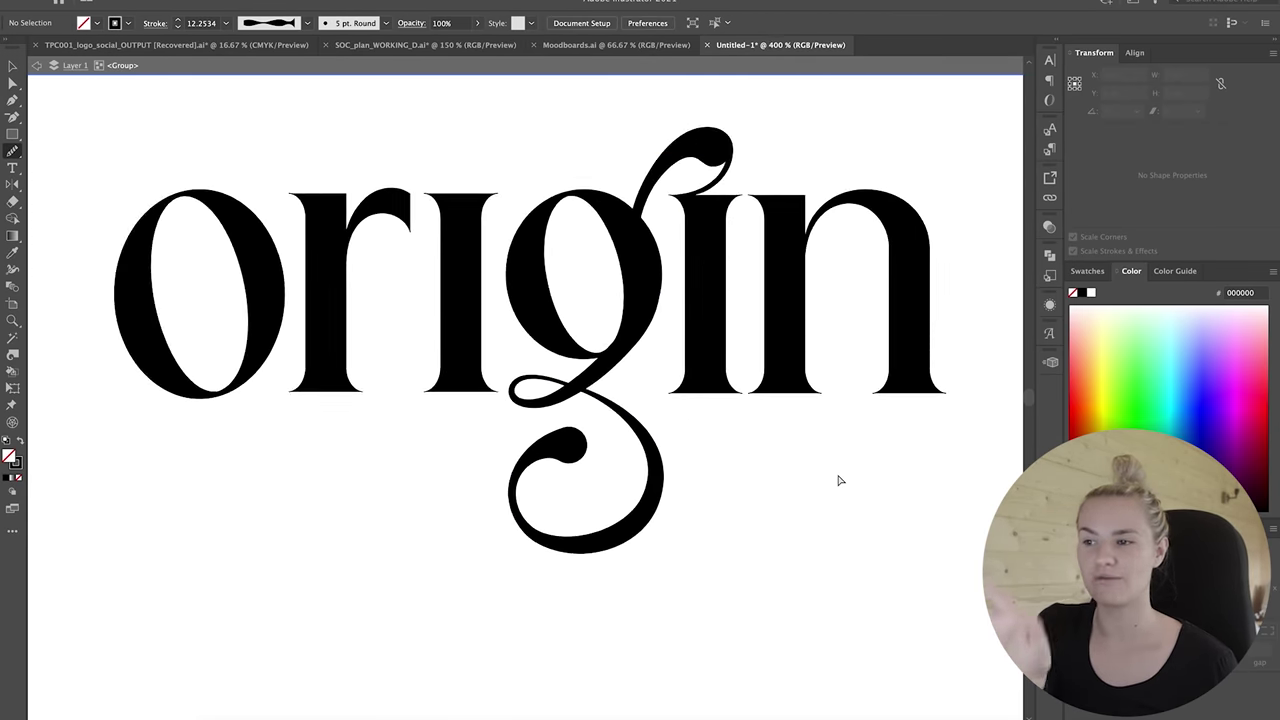
{"action": "scroll", "coordinate": [657, 345], "scroll_direction": "up", "scroll_amount": 1}
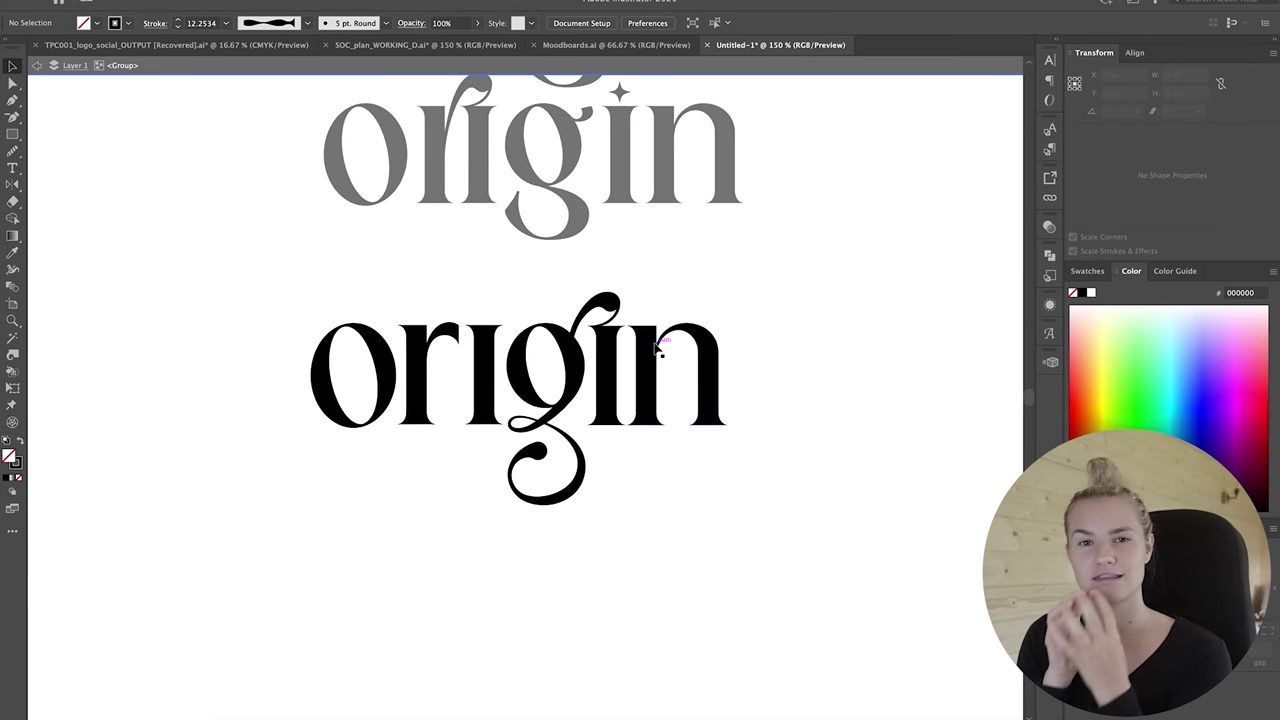
{"action": "key", "text": "super+minus"}
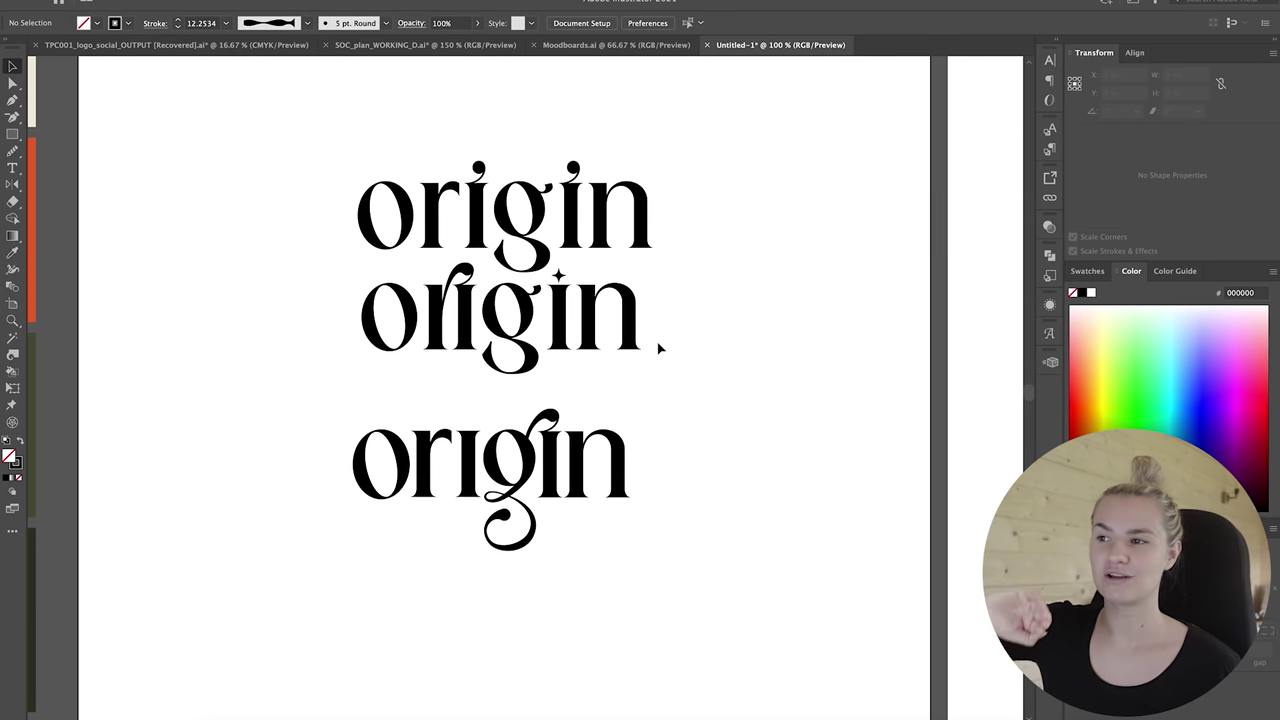
{"action": "scroll", "coordinate": [660, 343], "scroll_direction": "down", "scroll_amount": 1}
{"action": "key", "text": "super+shift+o"}
{"action": "key", "text": "super+minus"}
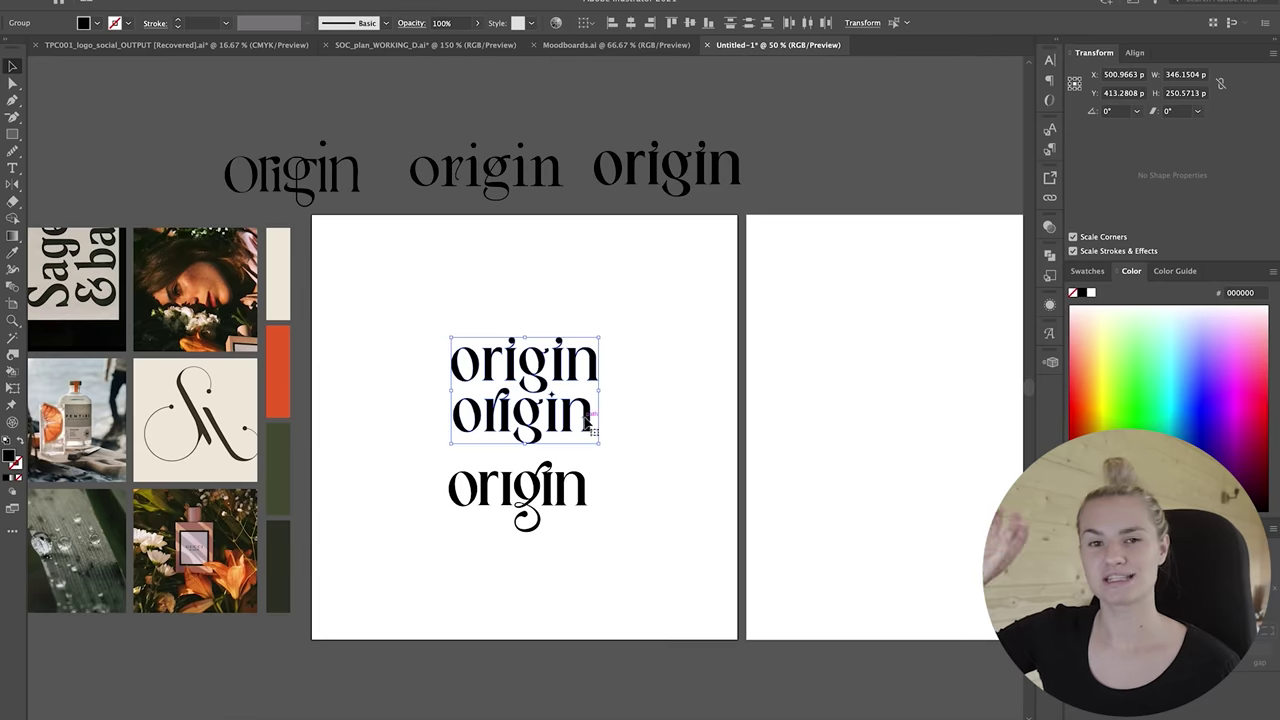
{"action": "left_click_drag", "start_coordinate": [588, 425], "coordinate": [183, 130]}
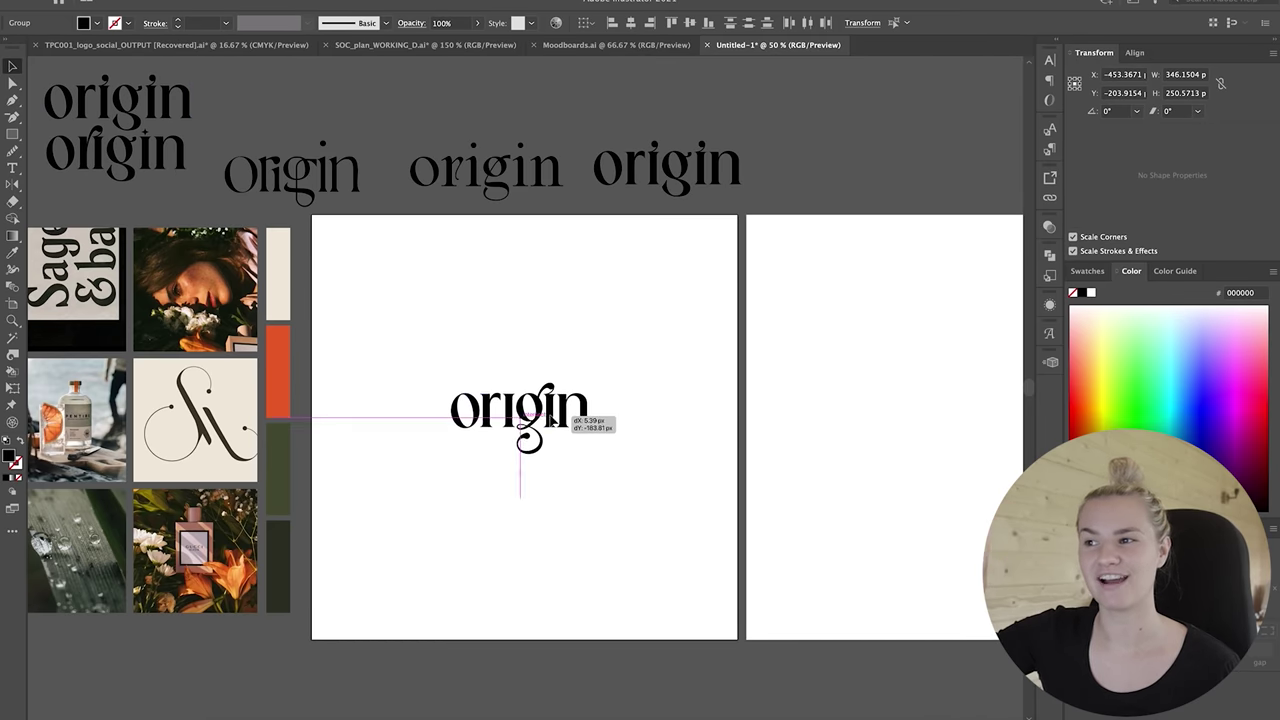
{"action": "left_click", "coordinate": [690, 415]}
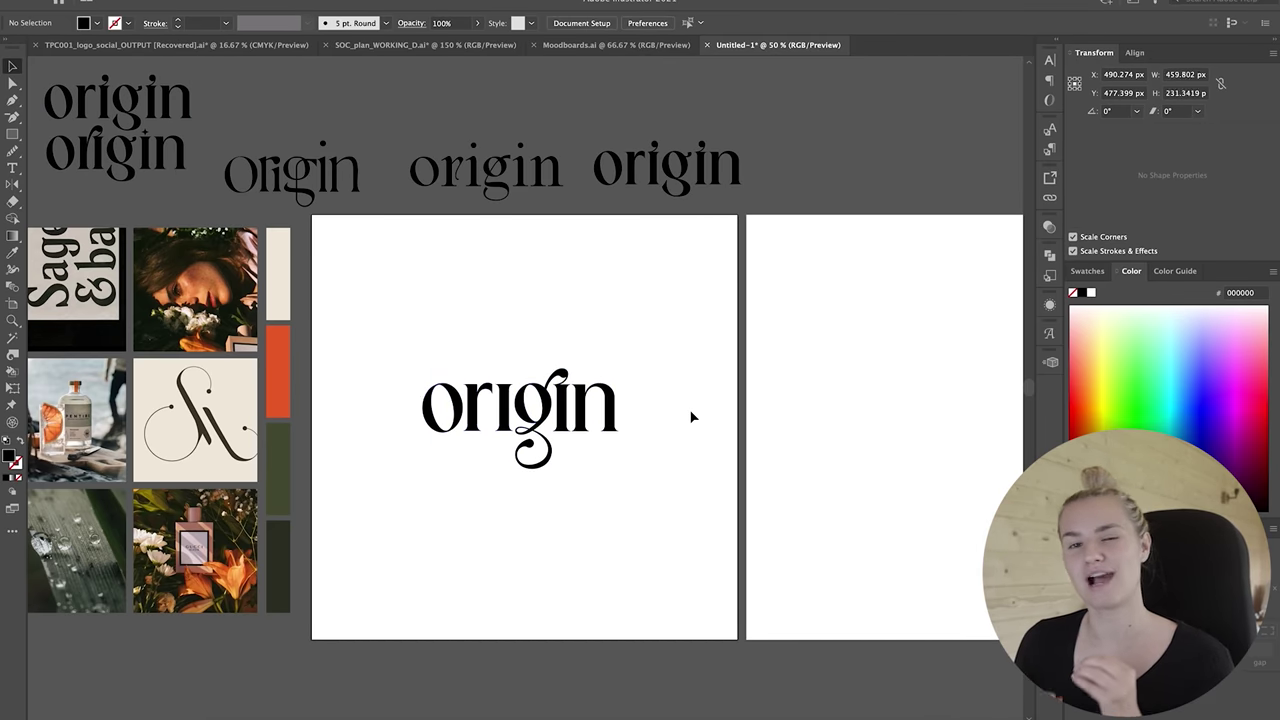
{"action": "scroll", "coordinate": [690, 417], "scroll_direction": "down", "scroll_amount": 1}
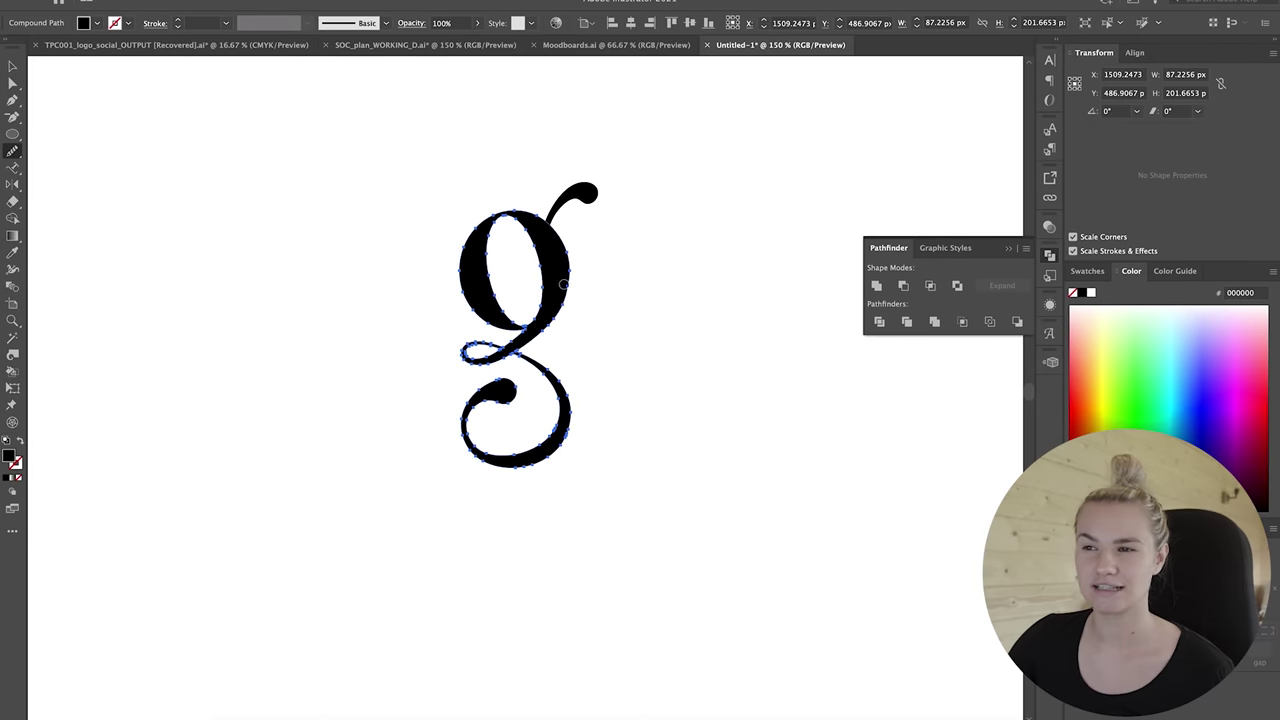
Frame the g monogram with an ellipse about 271 by 361 px, outlined with a 9 pt stroke and centred on the letter.
{"action": "key", "text": "ctrl+shift+a"}
{"action": "key", "text": "l"}
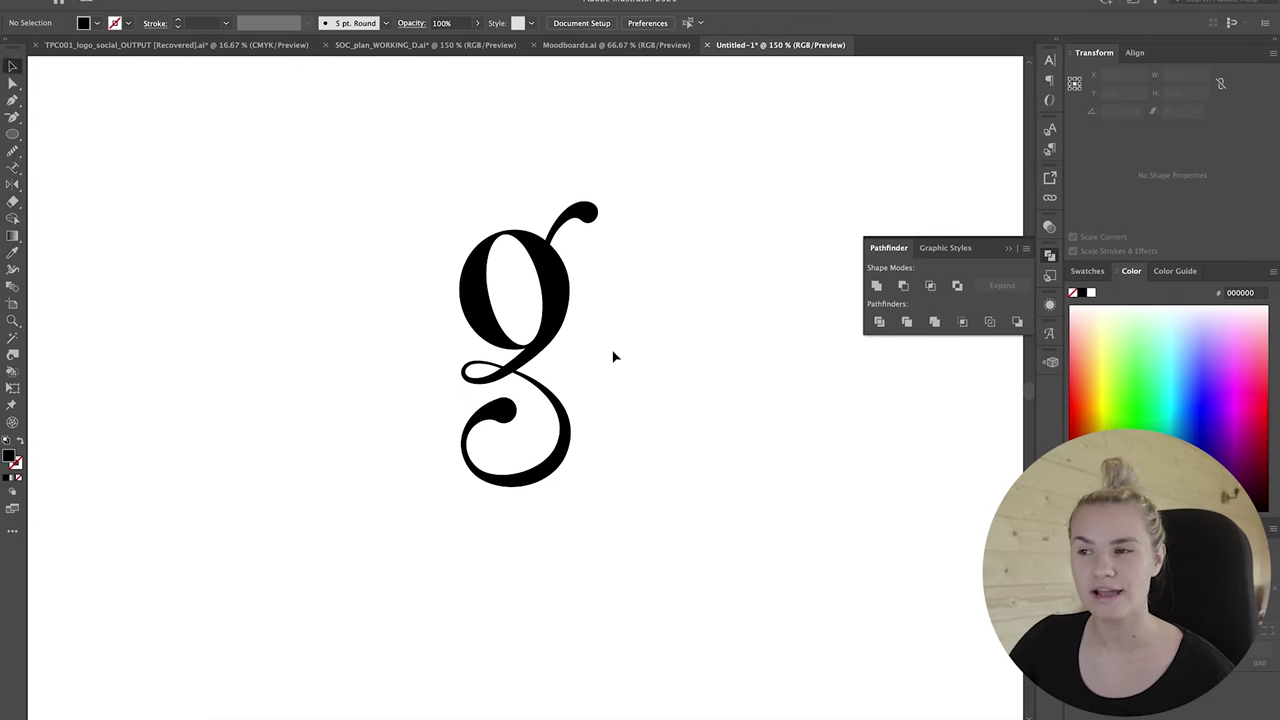
{"action": "key", "text": "ctrl+minus"}
{"action": "left_click_drag", "start_coordinate": [414, 198], "coordinate": [645, 505]}
{"action": "left_click", "coordinate": [177, 20]}
{"action": "left_click", "coordinate": [177, 20]}
{"action": "left_click", "coordinate": [177, 20]}
{"action": "left_click", "coordinate": [177, 20]}
{"action": "left_click", "coordinate": [177, 20]}
{"action": "key", "text": "v"}
{"action": "left_click_drag", "start_coordinate": [605, 240], "coordinate": [600, 255]}
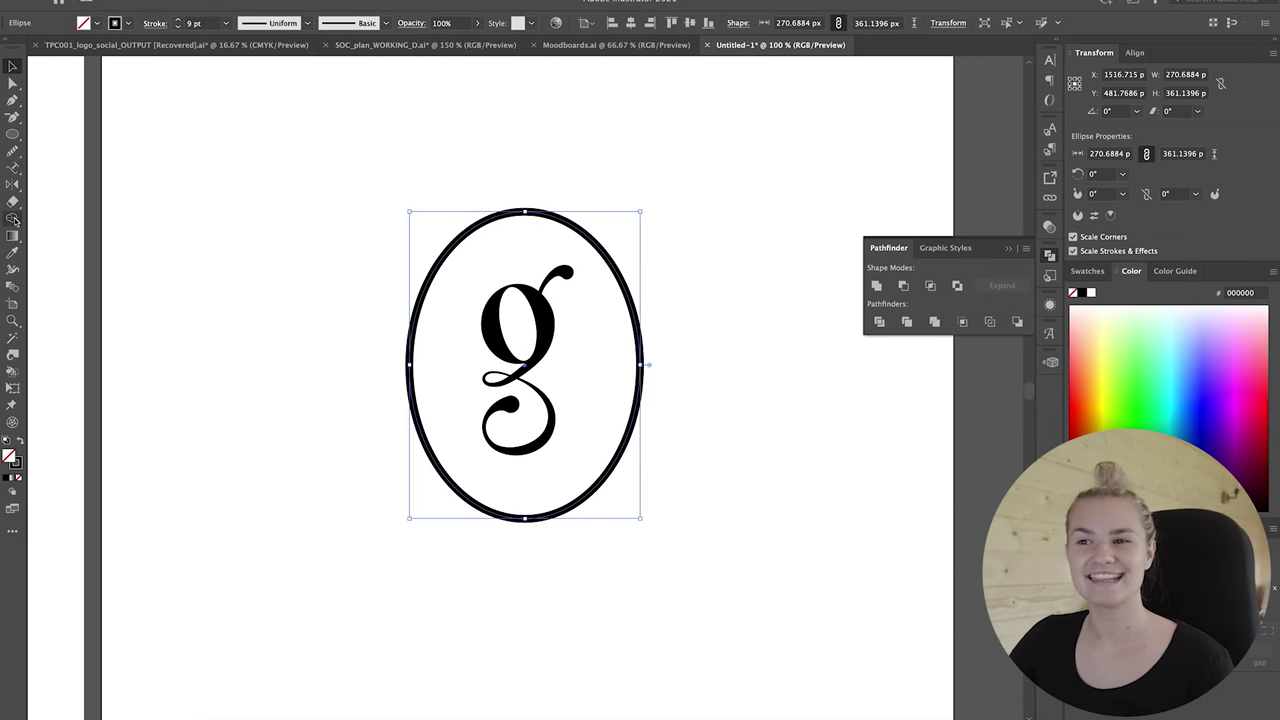
Thicken the sides of the oval frame with the Width tool to about 15.8 pt, keeping its upper and lower ends thin.
{"action": "key", "text": "ctrl+plus"}
{"action": "left_click", "coordinate": [520, 330]}
{"action": "left_click", "coordinate": [745, 290]}
{"action": "key", "text": "shift+w"}
{"action": "mouse_move", "coordinate": [296, 457]}
{"action": "left_mouse_down"}
{"action": "mouse_move", "coordinate": [531, 94]}
{"action": "mouse_move", "coordinate": [531, 663]}
{"action": "left_mouse_up"}
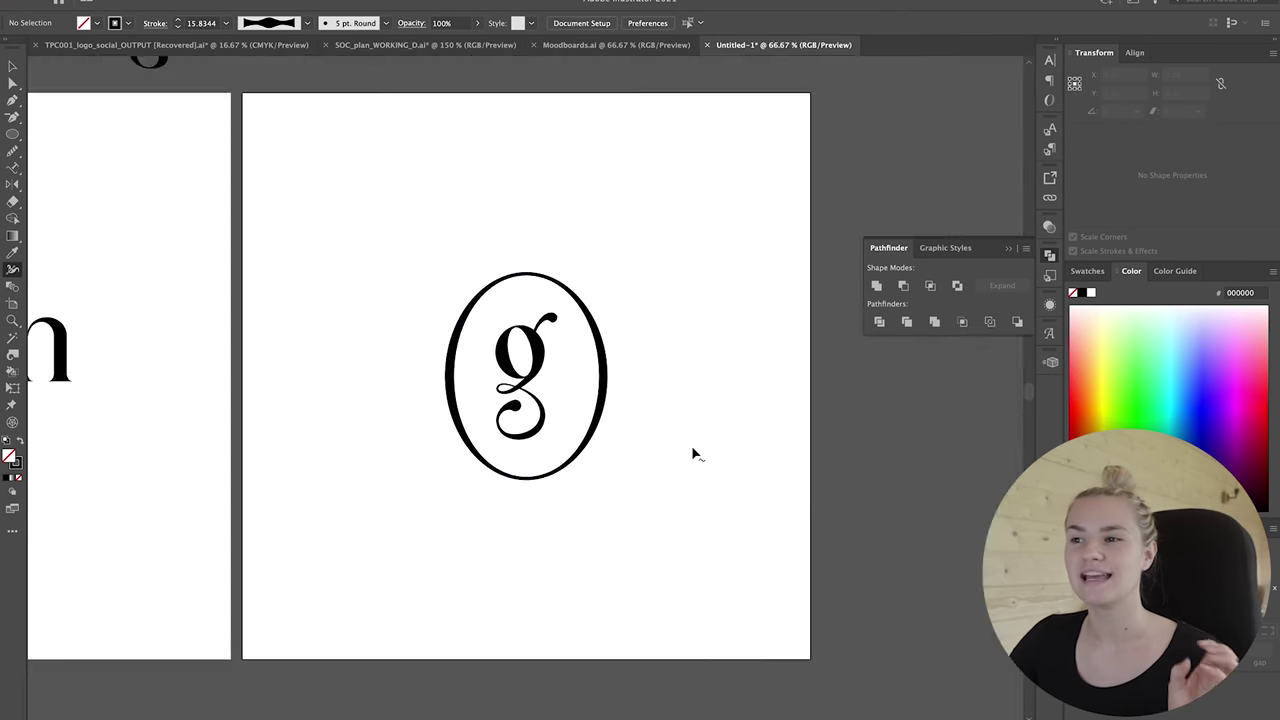
Set the circular ORIGIN text around the g to 54 pt and reposition it along the inside of the circle's lower arc.
{"action": "key", "text": "ctrl+plus"}
{"action": "key", "text": "ctrl+plus"}
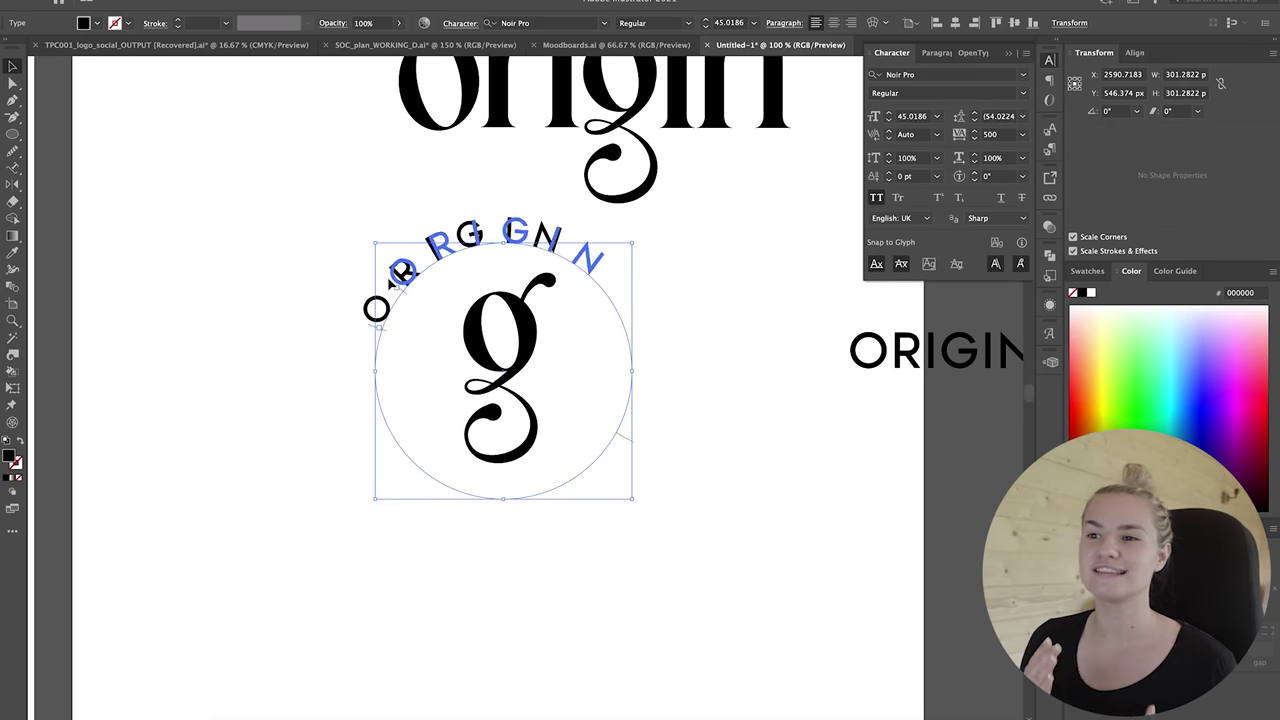
{"action": "left_click_drag", "start_coordinate": [396, 276], "coordinate": [414, 284]}
{"action": "scroll", "coordinate": [440, 301], "scroll_direction": "down", "scroll_amount": 1}
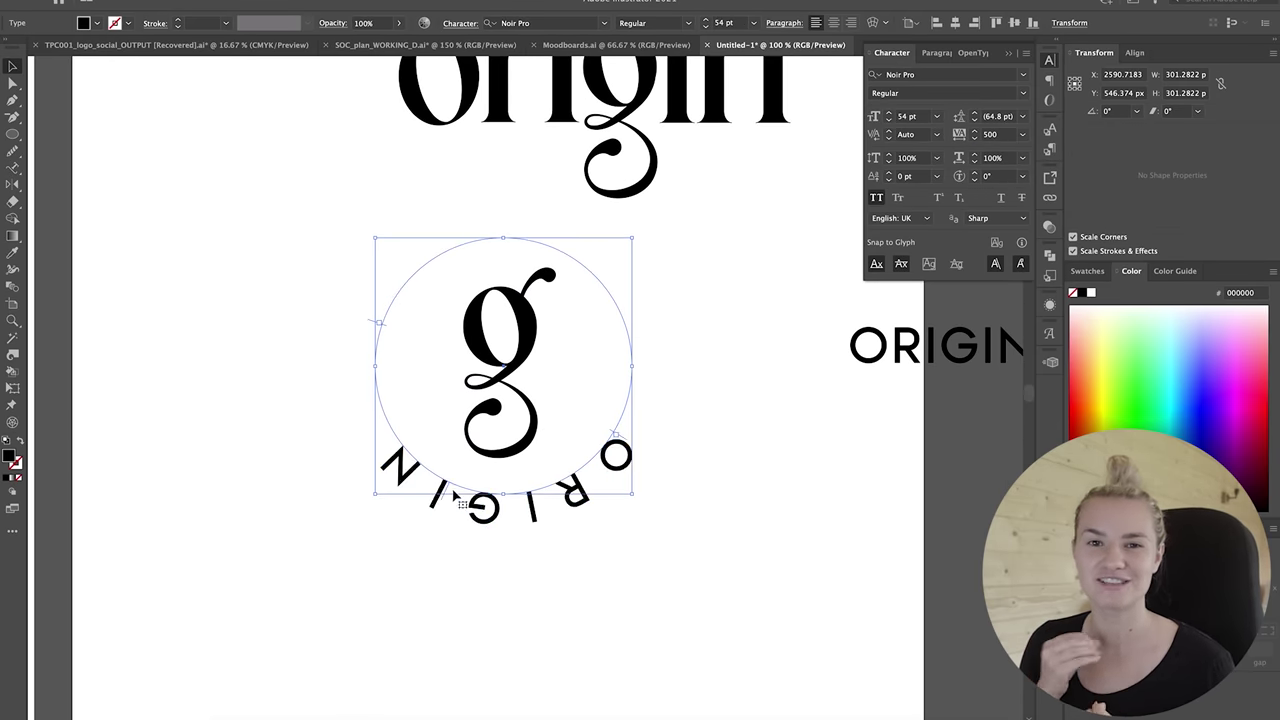
{"action": "left_click_drag", "start_coordinate": [565, 461], "coordinate": [586, 443]}
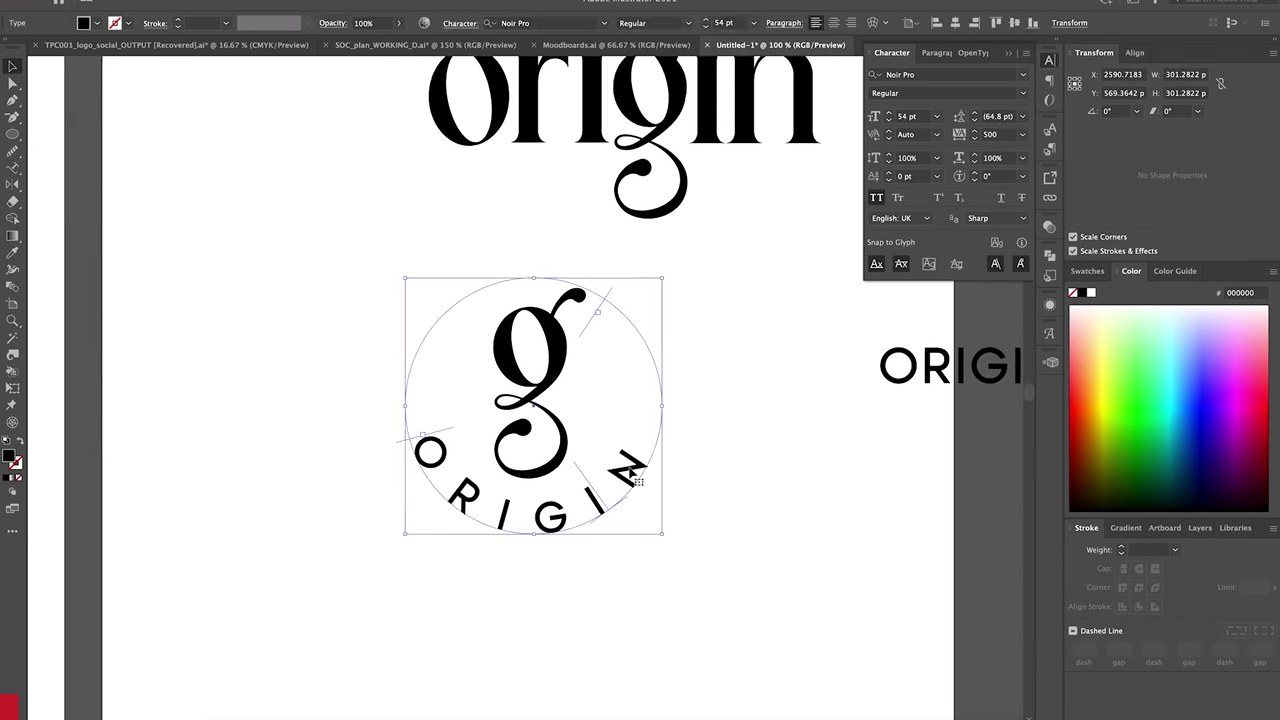
Stack the wordmark on two lines by placing gin beneath ori, with the g directly under the o.
{"action": "mouse_move", "coordinate": [511, 423]}
{"action": "left_mouse_down"}
{"action": "mouse_move", "coordinate": [453, 378]}
{"action": "mouse_move", "coordinate": [423, 386]}
{"action": "left_mouse_up"}
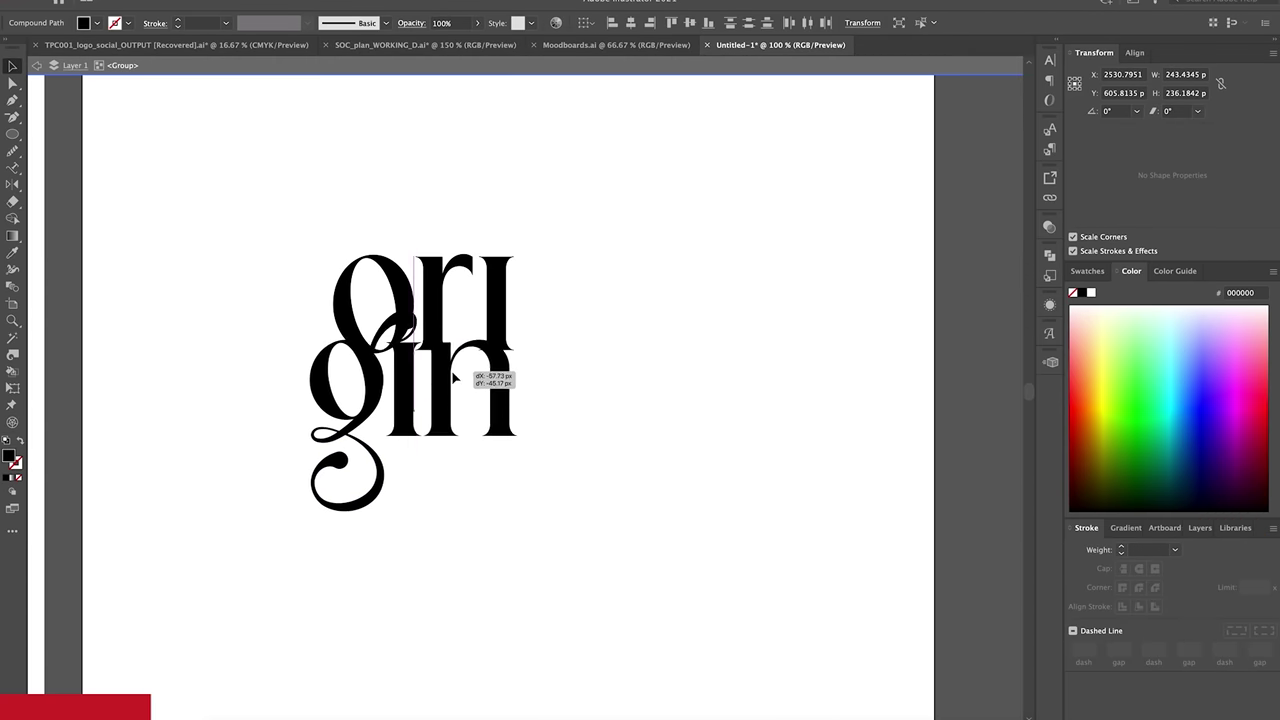
{"action": "key", "text": "ctrl+="}
{"action": "key", "text": "ctrl+="}
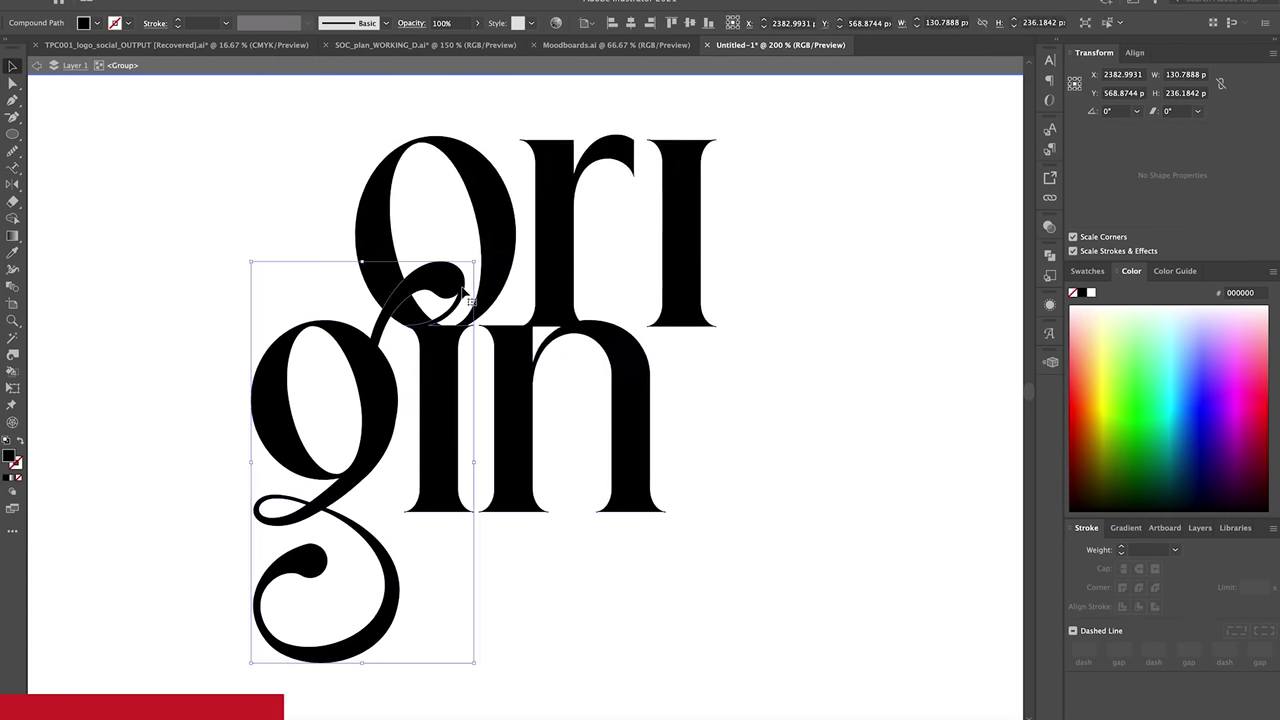
{"action": "key", "text": "b"}
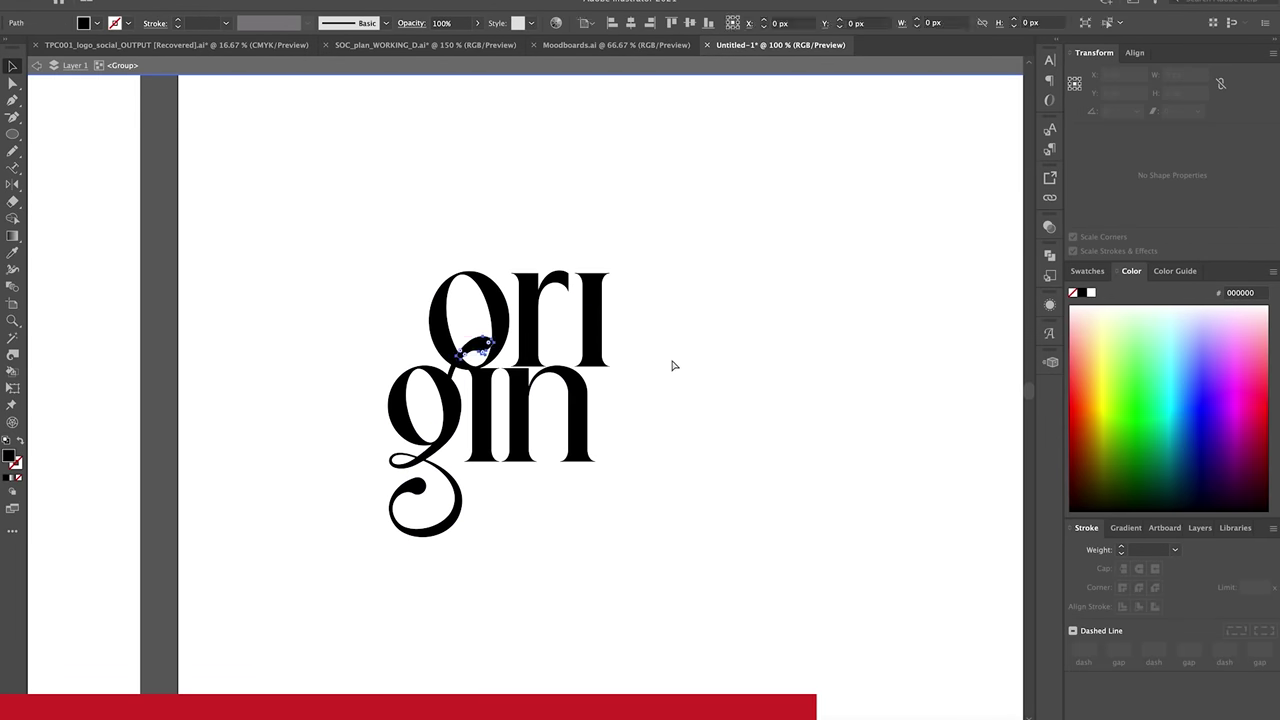
{"action": "left_click_drag", "start_coordinate": [508, 410], "coordinate": [565, 437]}
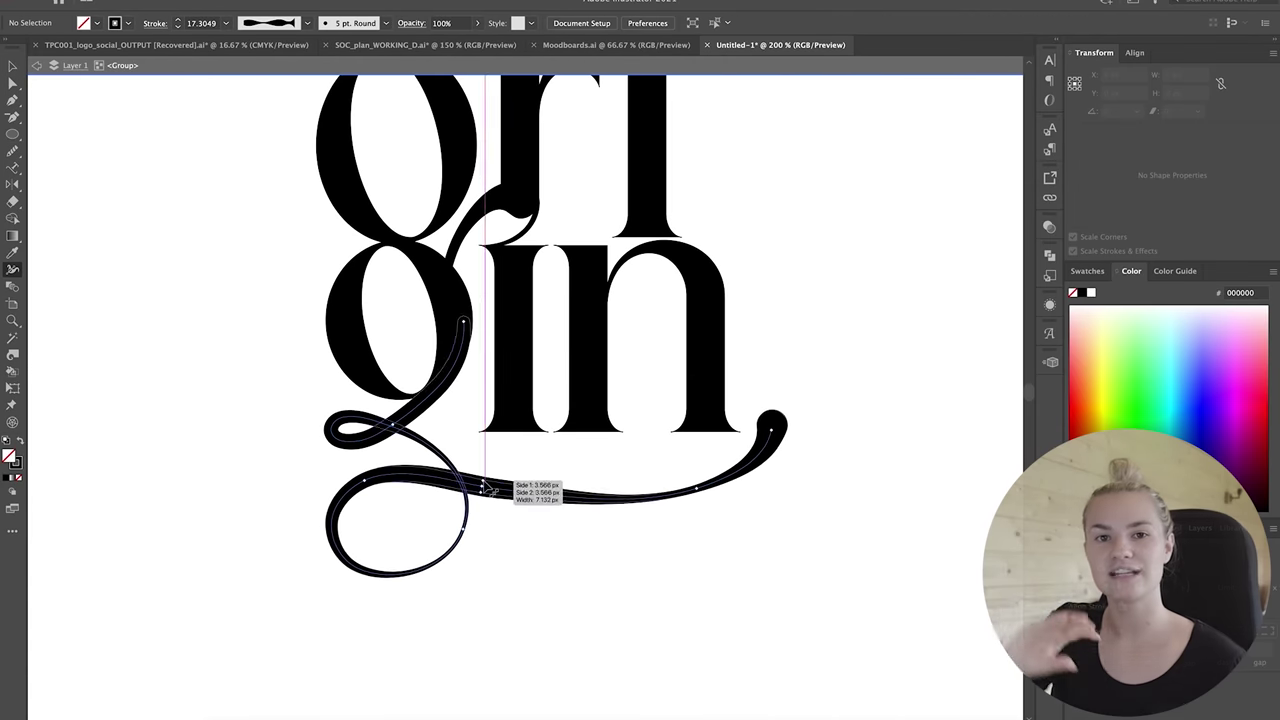
Redraw the end of the g's long tail with the Pencil tool so it sweeps up into the n's final stem.
{"action": "scroll", "coordinate": [491, 480], "scroll_direction": "down", "scroll_amount": 2}
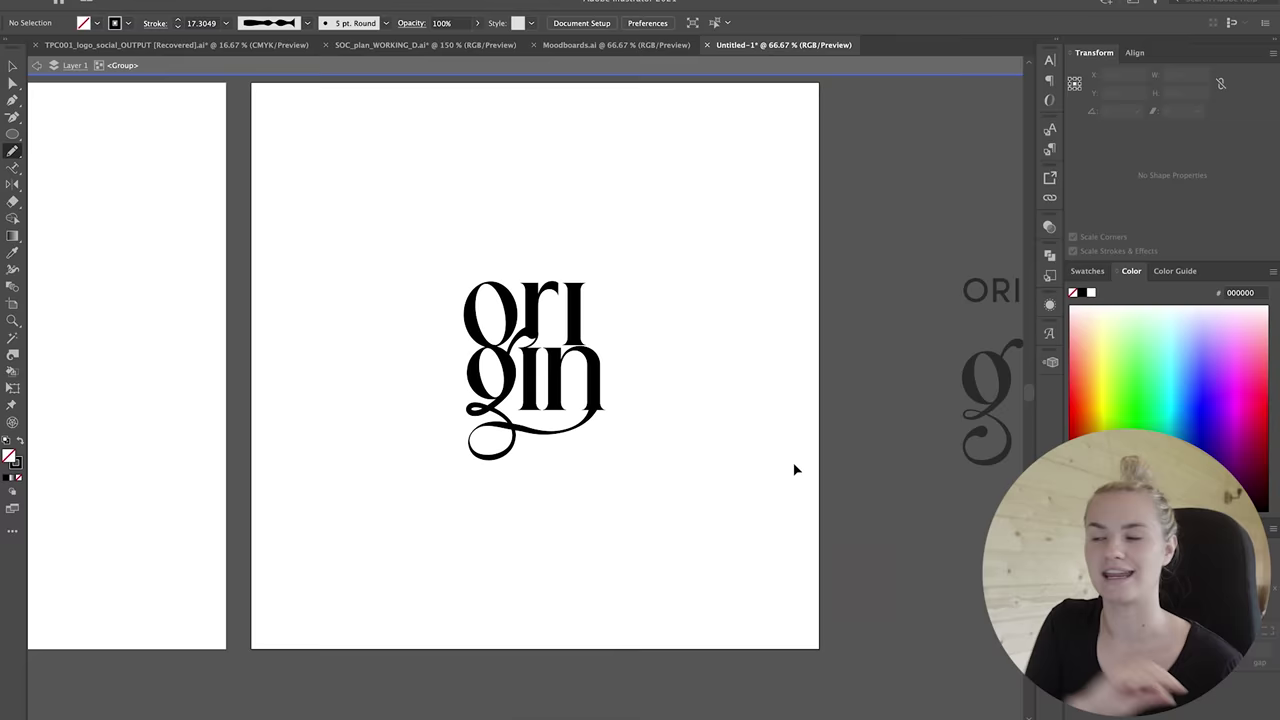
{"action": "key", "text": "super+equal"}
{"action": "key", "text": "super+equal"}
{"action": "key", "text": "super+equal"}
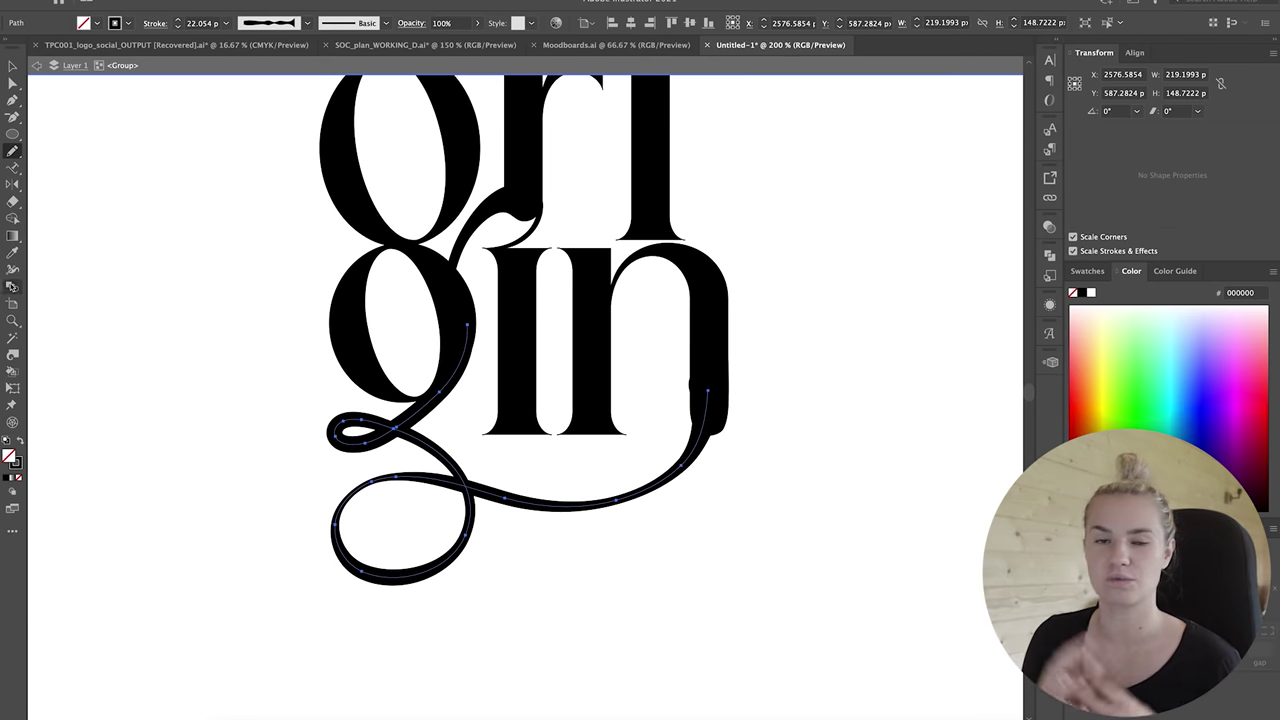
{"action": "scroll", "coordinate": [800, 467], "scroll_direction": "up", "scroll_amount": 2}
{"action": "scroll", "coordinate": [800, 467], "scroll_direction": "right", "scroll_amount": 2}
{"action": "key", "text": "n"}
{"action": "left_click_drag", "start_coordinate": [657, 448], "coordinate": [643, 422]}
{"action": "scroll", "coordinate": [768, 456], "scroll_direction": "down", "scroll_amount": 1}
{"action": "key", "text": "shift+w"}
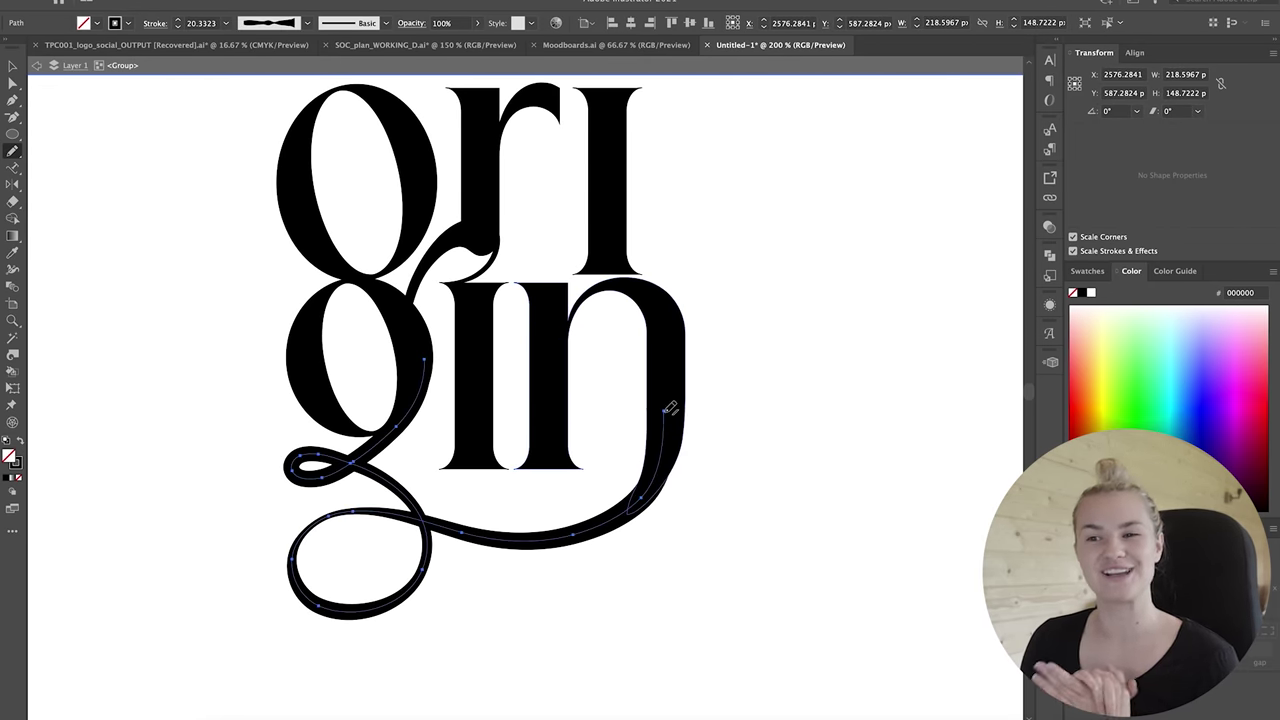
{"action": "left_click_drag", "start_coordinate": [668, 408], "coordinate": [667, 409]}
{"action": "scroll", "coordinate": [666, 409], "scroll_direction": "down", "scroll_amount": 2}
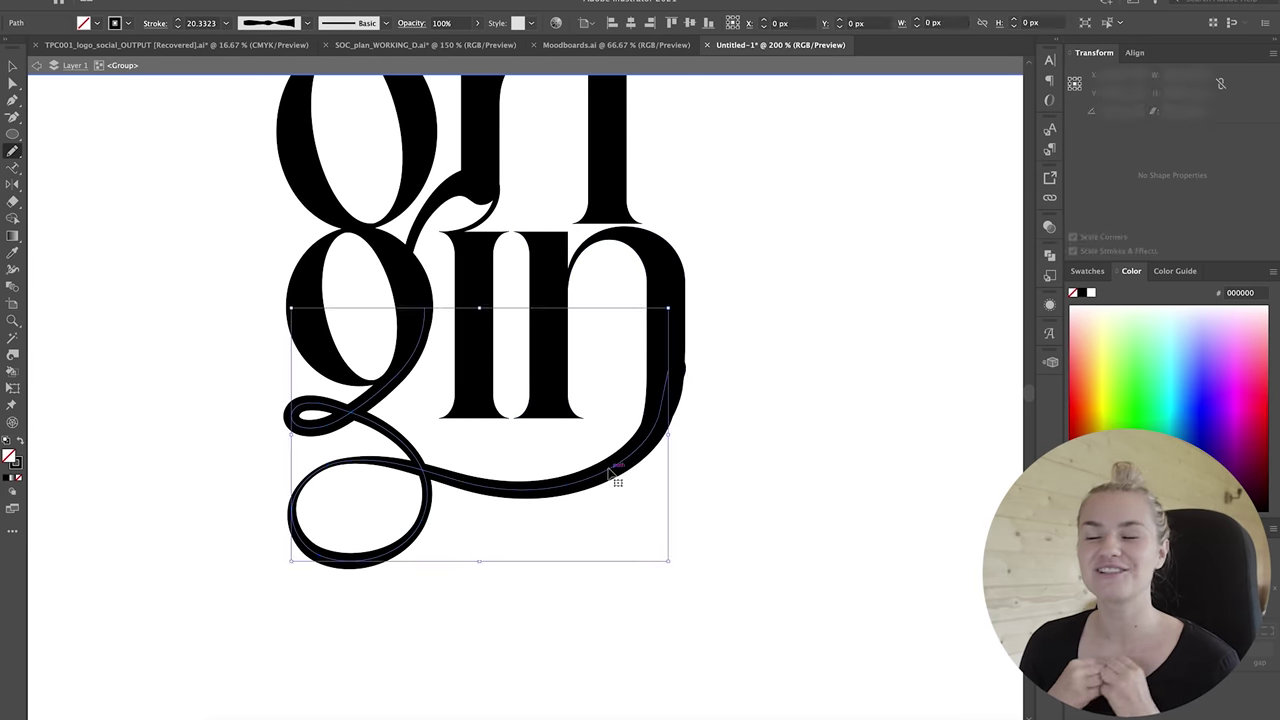
Convert the g's long tail stroke to an outlined shape and unite it with the gin letters and the n's stem.
{"action": "key", "text": "ctrl+0"}
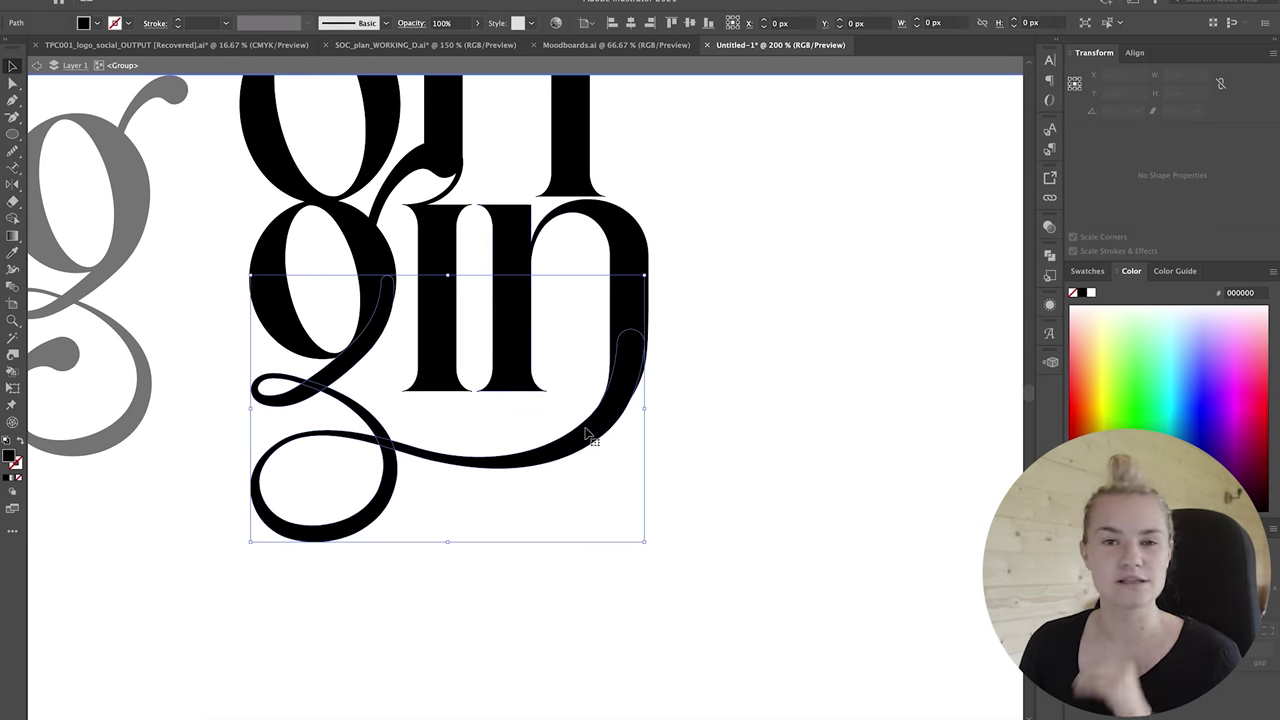
{"action": "key", "text": "shift+ctrl+F9"}
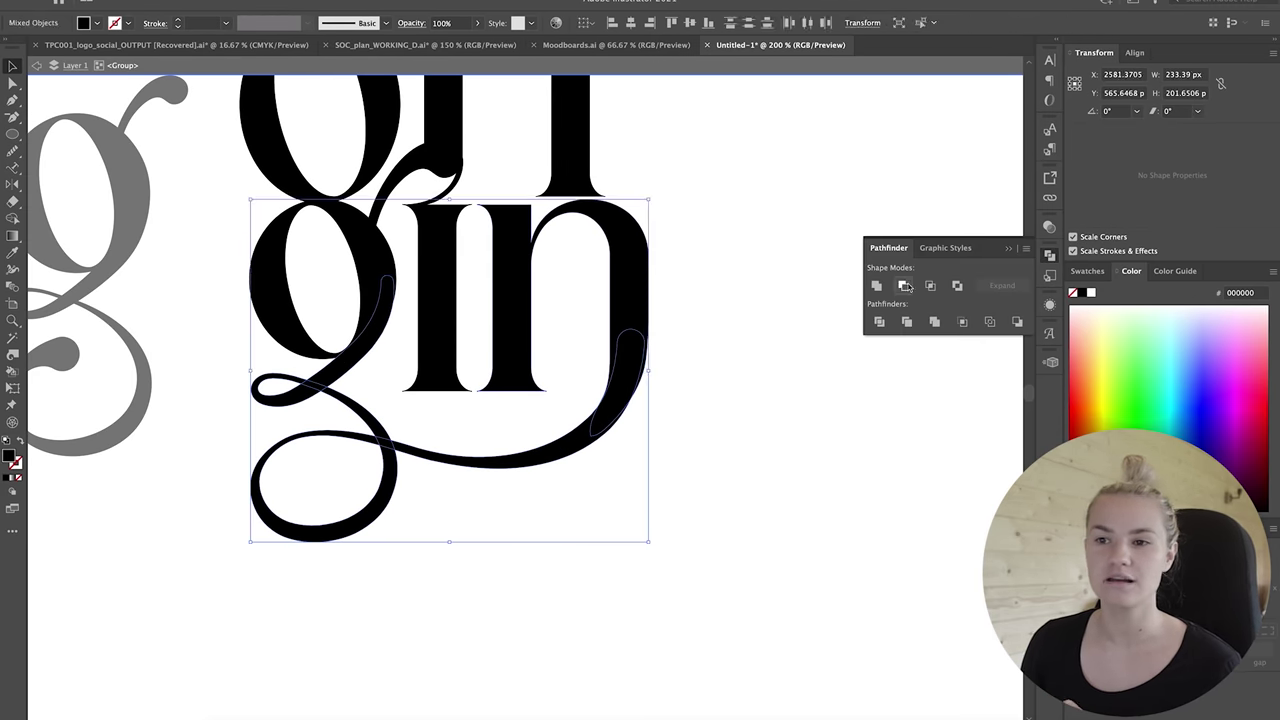
{"action": "key", "text": "shift+ctrl+a"}
{"action": "scroll", "coordinate": [754, 463], "scroll_direction": "up", "scroll_amount": 2}
{"action": "scroll", "coordinate": [676, 408], "scroll_direction": "left", "scroll_amount": 1}
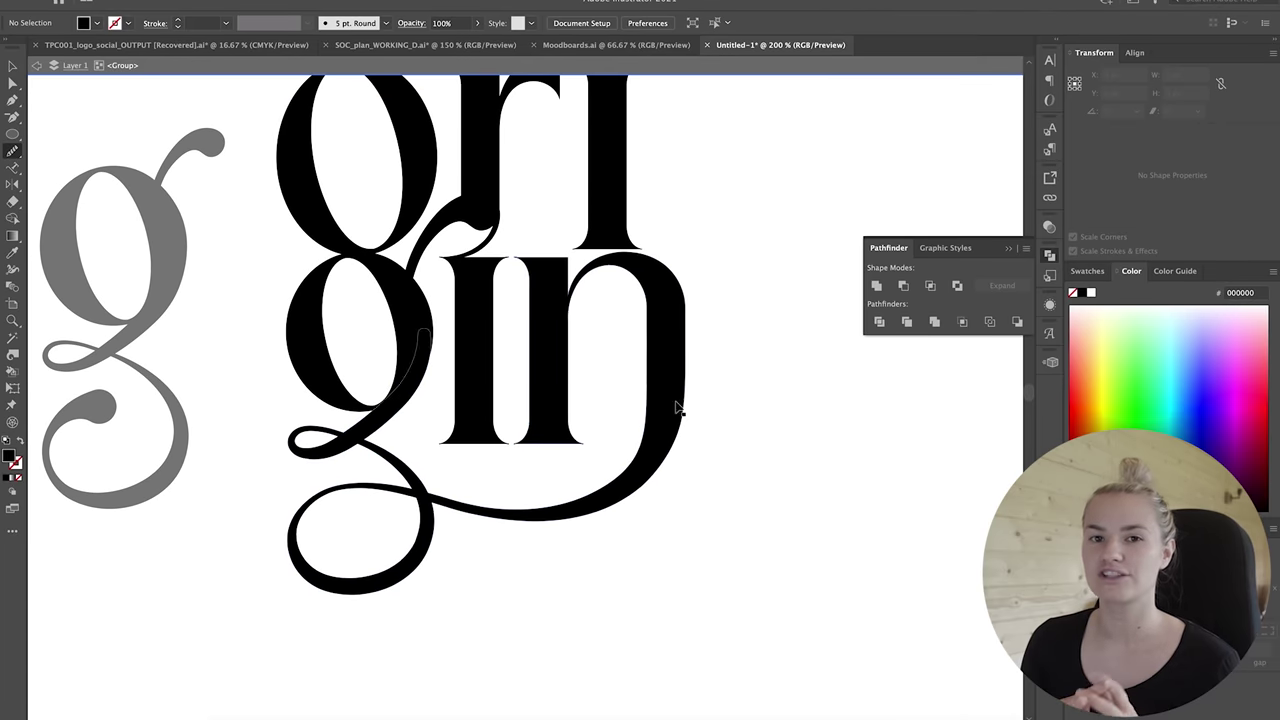
{"action": "scroll", "coordinate": [766, 458], "scroll_direction": "up", "scroll_amount": 1}
{"action": "key", "text": "v"}
{"action": "key", "text": "ctrl+1"}
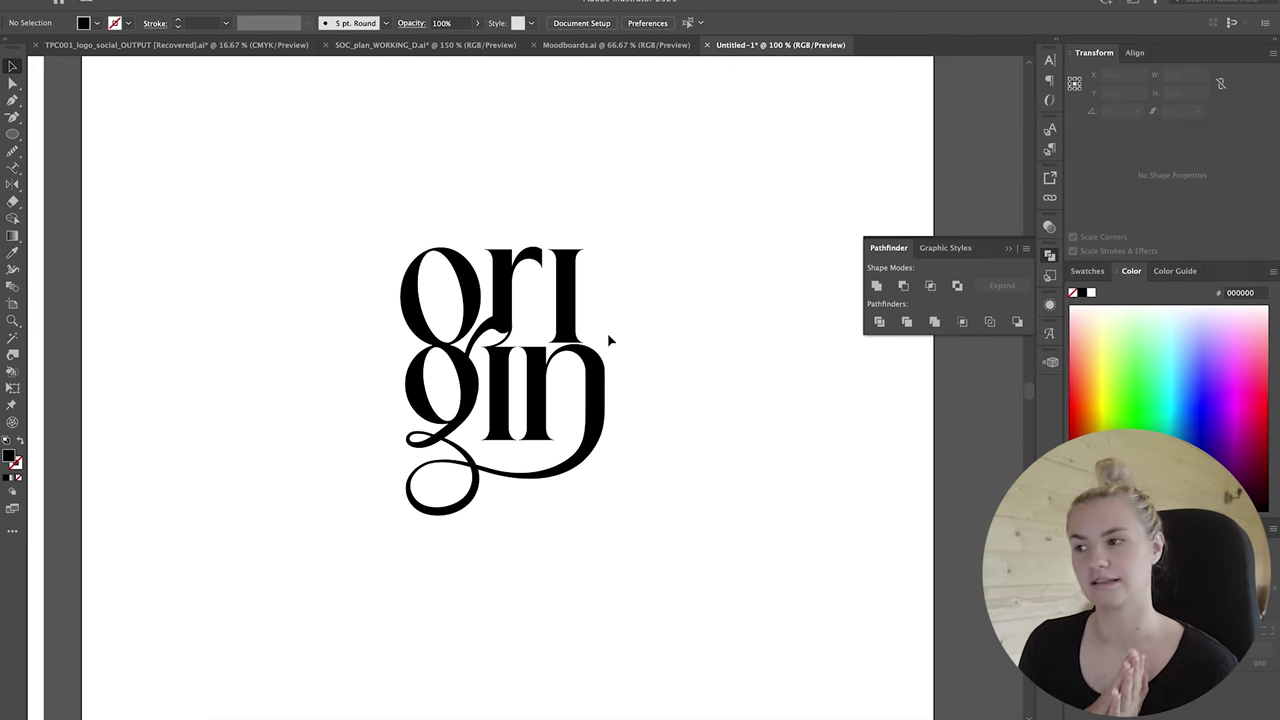
Copy the three logos onto a lower set of artboards beside the palette and recolour the stacked version cream on dark green.
{"action": "scroll", "coordinate": [634, 320], "scroll_direction": "left", "scroll_amount": 1}
{"action": "scroll", "coordinate": [634, 320], "scroll_direction": "down", "scroll_amount": 3}
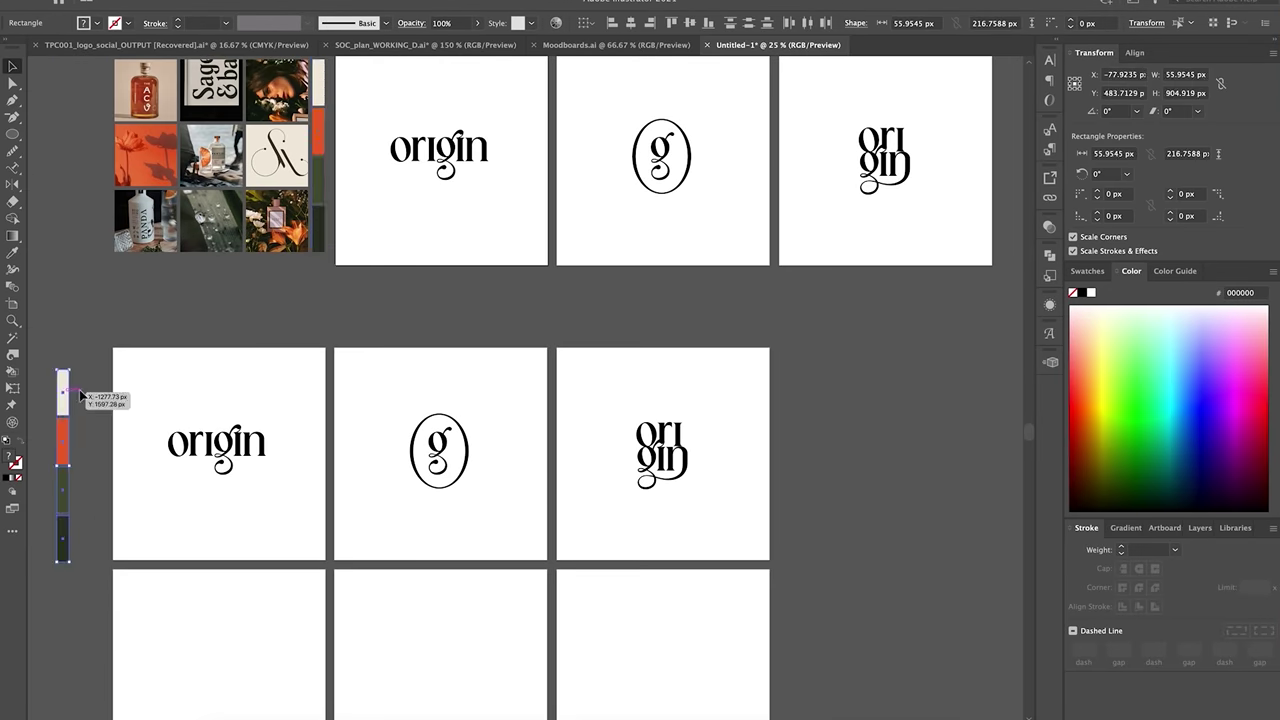
{"action": "scroll", "coordinate": [190, 400], "scroll_direction": "down", "scroll_amount": 2}
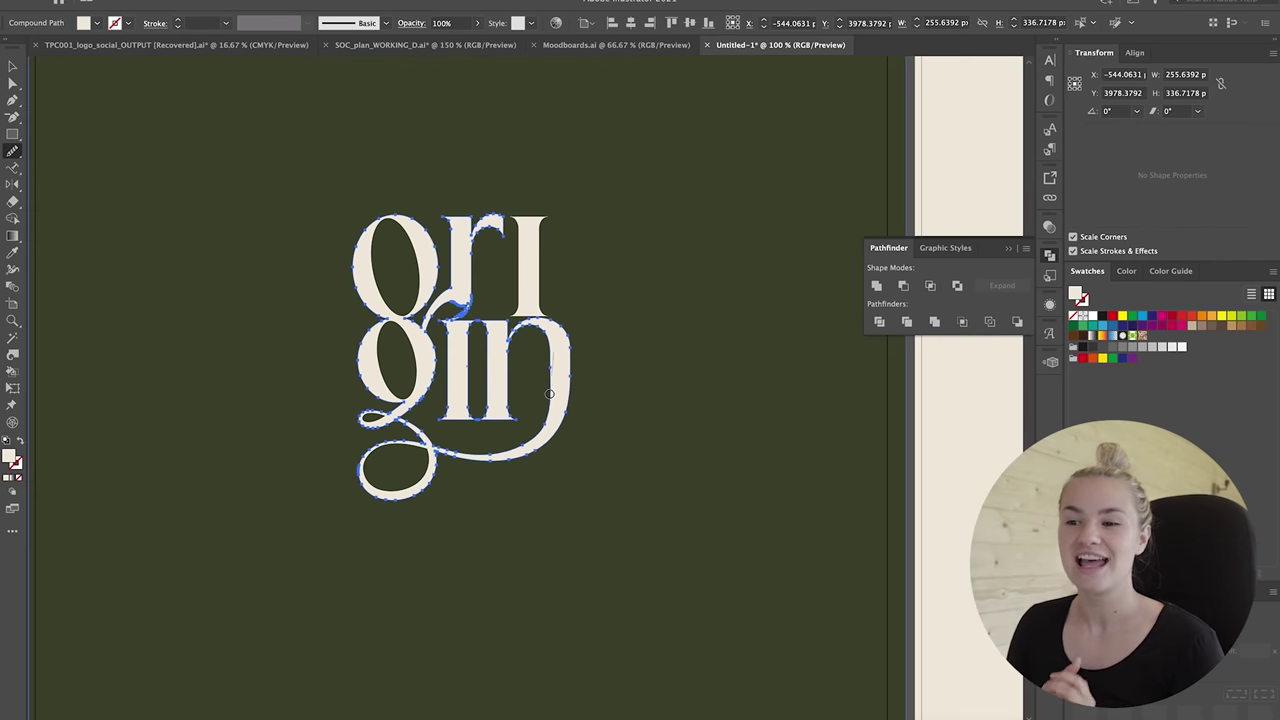
Rebuild the stacked logo from the original short-tailed letters by moving the orange gin up beneath ori.
{"action": "scroll", "coordinate": [549, 394], "scroll_direction": "right", "scroll_amount": 3}
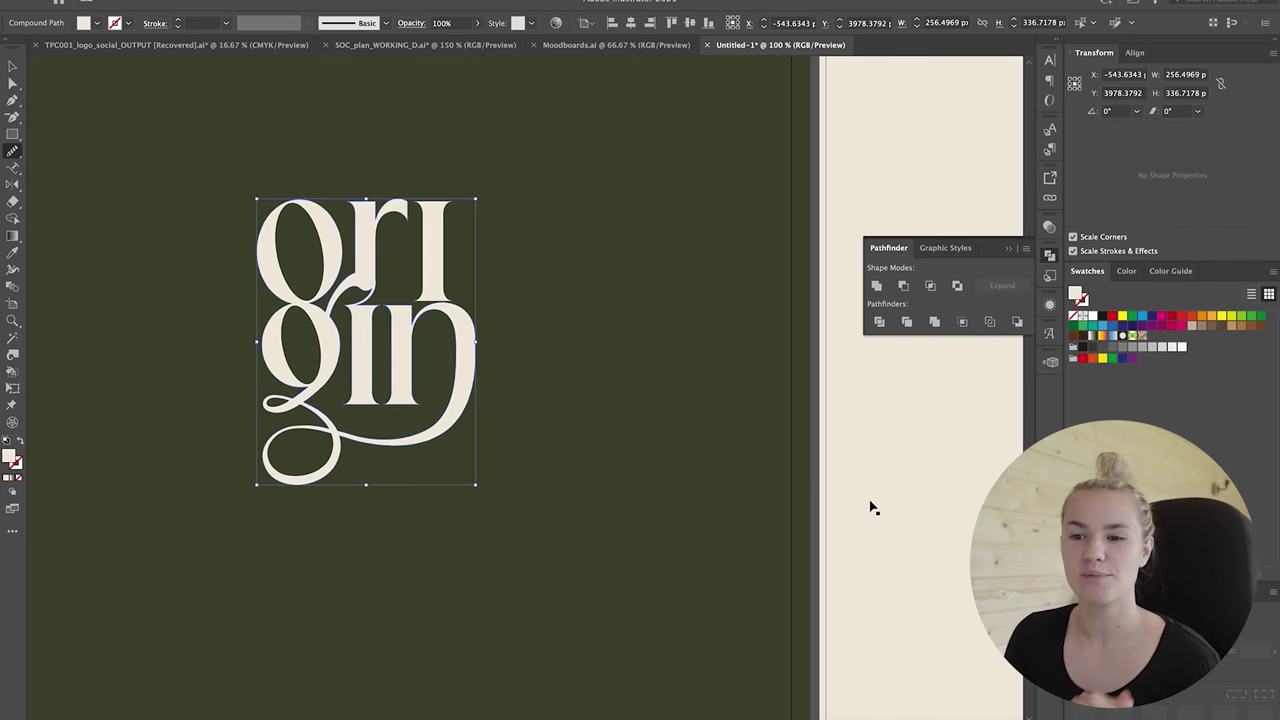
{"action": "left_click", "coordinate": [680, 440]}
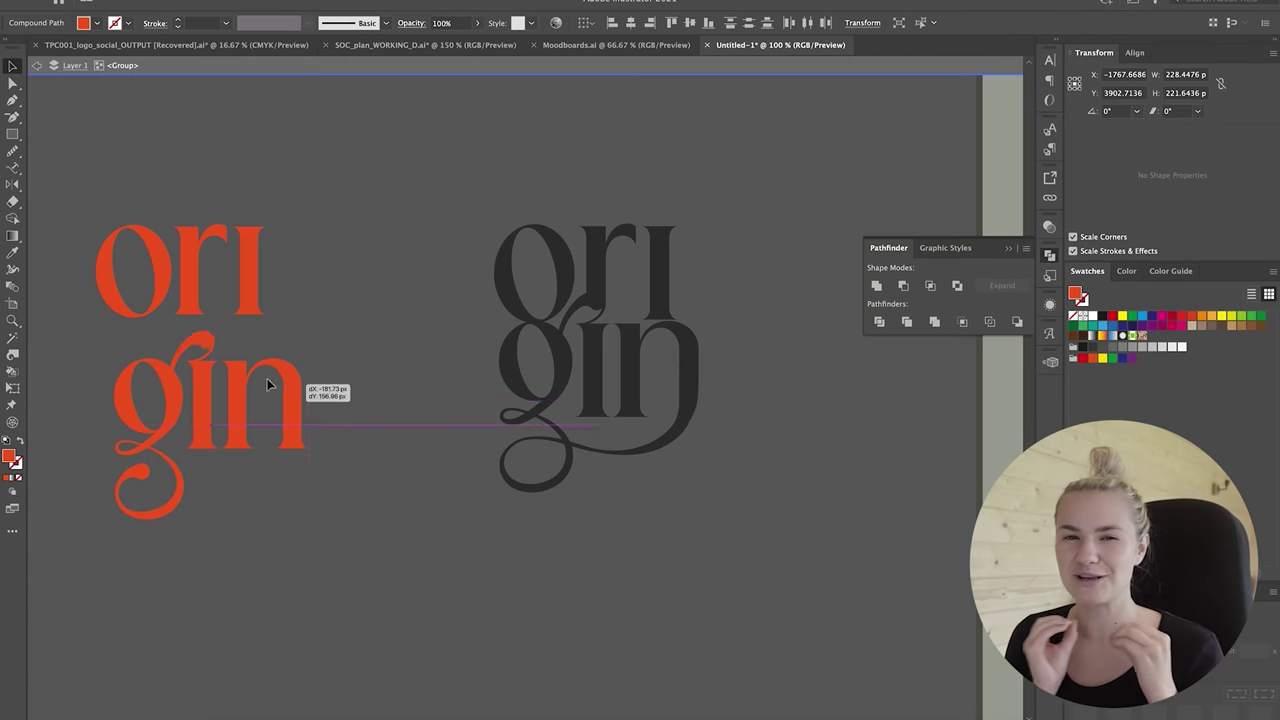
{"action": "left_click_drag", "start_coordinate": [266, 380], "coordinate": [294, 354]}
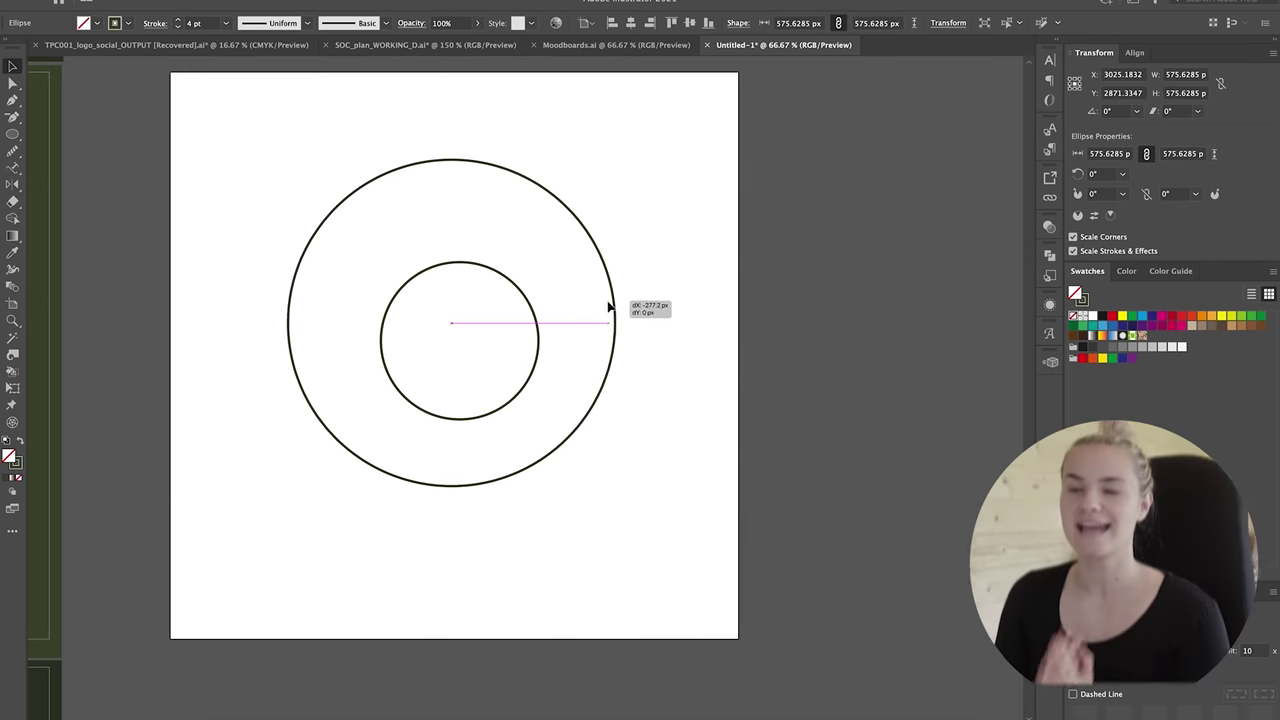
Draw a vertical line across the large circle's full diameter and remove the circle's left half.
{"action": "left_click_drag", "start_coordinate": [455, 203], "coordinate": [455, 470]}
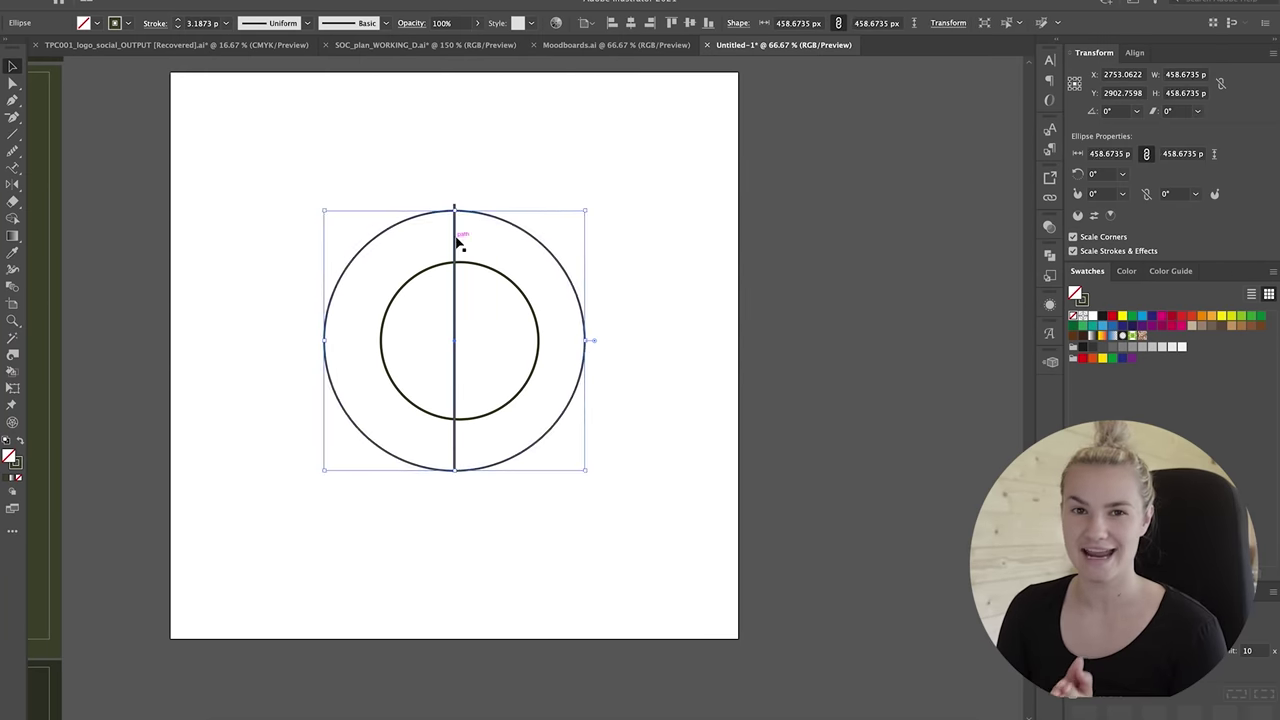
{"action": "left_click_drag", "start_coordinate": [455, 232], "coordinate": [455, 221]}
{"action": "key", "text": "ctrl+="}
{"action": "key", "text": "ctrl+="}
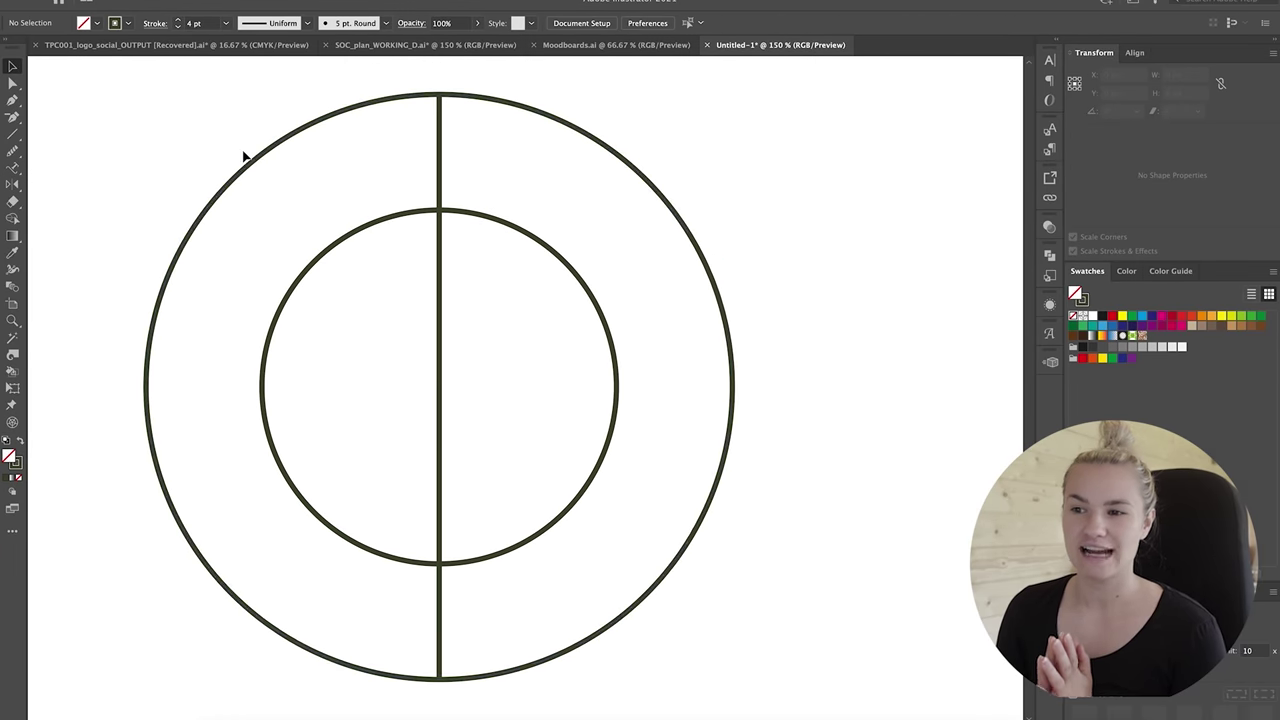
{"action": "left_click", "coordinate": [101, 244]}
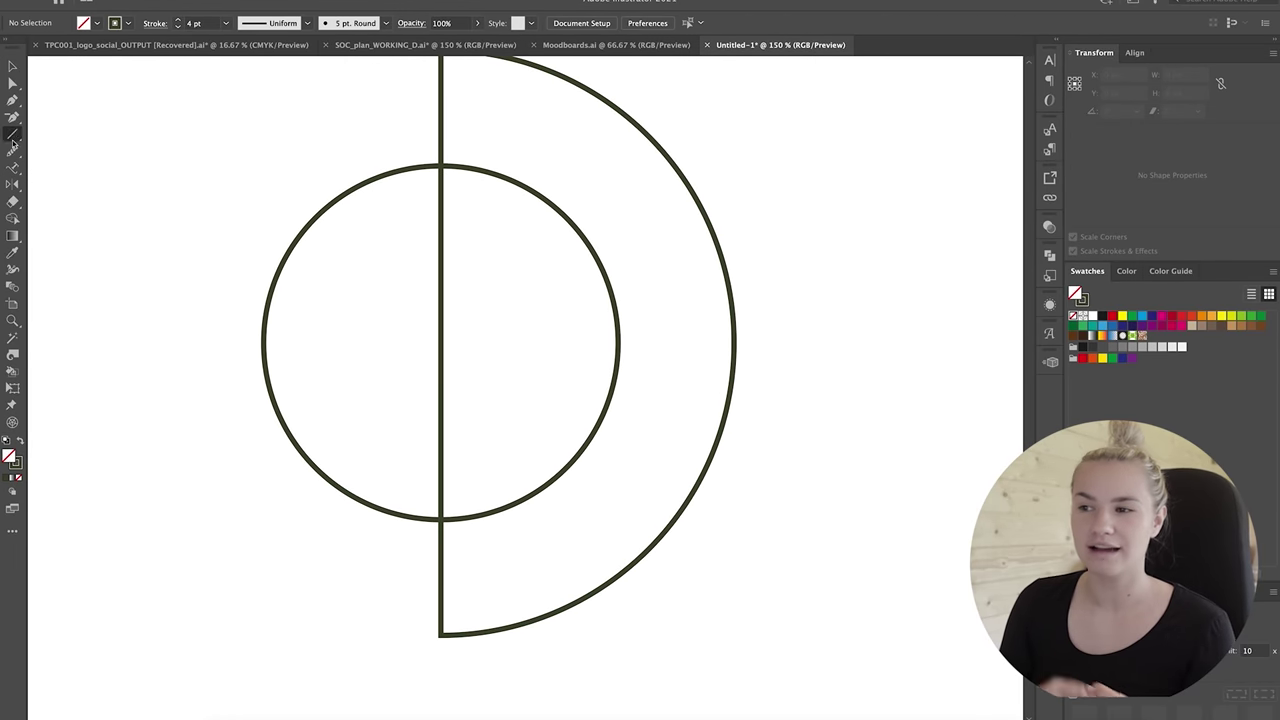
Add smaller circles and a horizontal line from the vertical axis to the inner circle's edge to complete the motif.
{"action": "left_click_drag", "start_coordinate": [440, 344], "coordinate": [478, 381]}
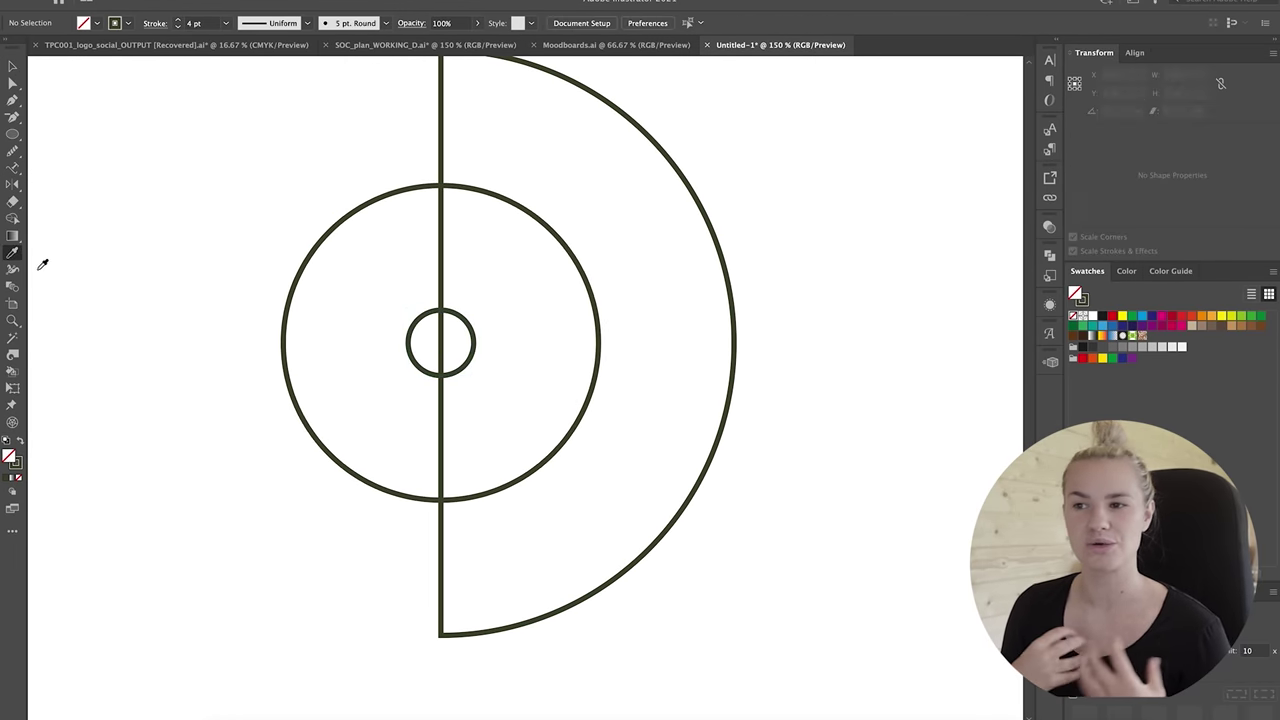
{"action": "left_click_drag", "start_coordinate": [440, 343], "coordinate": [300, 350]}
{"action": "left_click_drag", "start_coordinate": [12, 133], "coordinate": [60, 135]}
{"action": "mouse_move", "coordinate": [440, 340]}
{"action": "left_mouse_down"}
{"action": "mouse_move", "coordinate": [598, 340]}
{"action": "mouse_move", "coordinate": [633, 368]}
{"action": "left_mouse_up"}
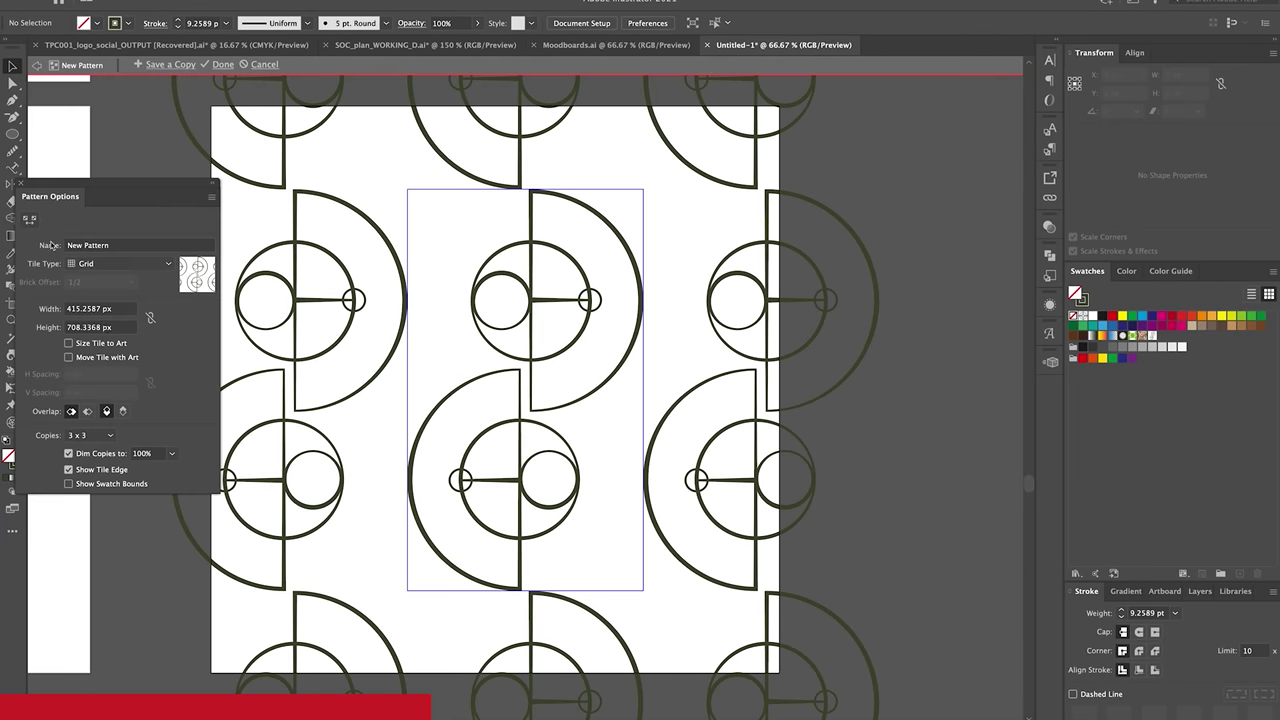
Tighten the circle pattern's grid by setting the tile width to 330 px and reducing the tile height.
{"action": "left_click", "coordinate": [100, 308]}
{"action": "type", "text": "300650"}
{"action": "key", "text": "Return"}
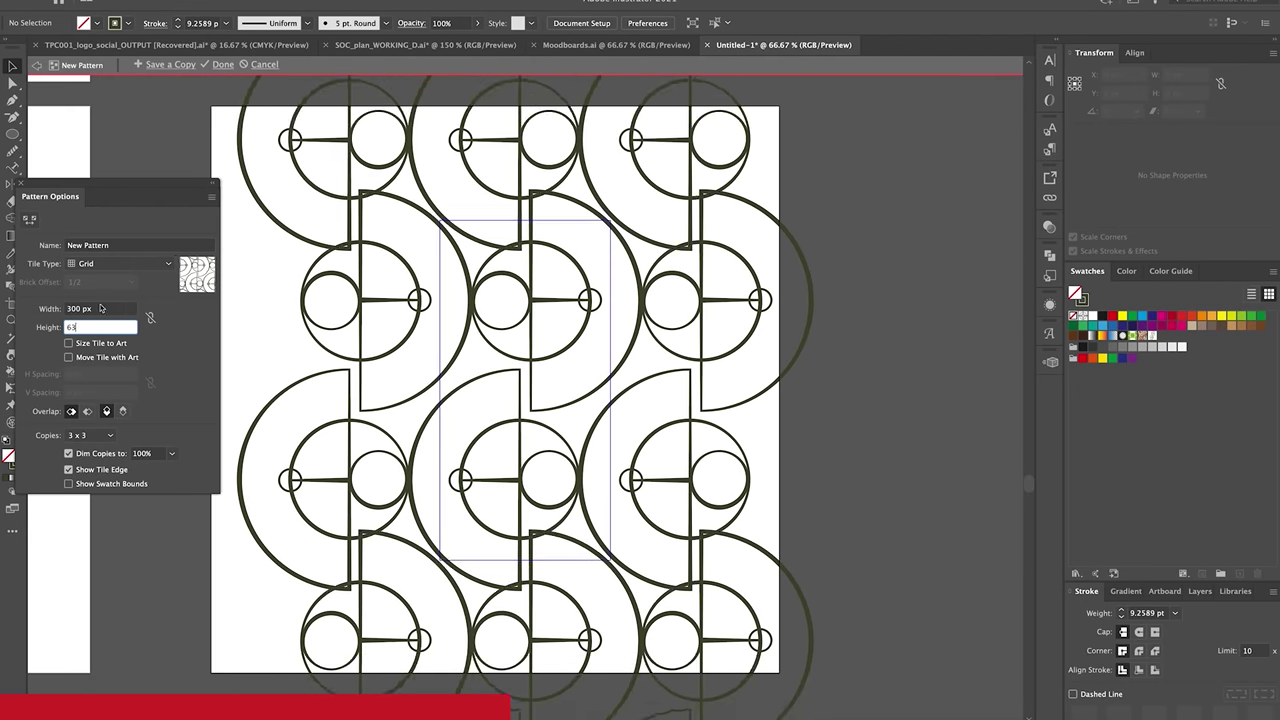
{"action": "left_click", "coordinate": [112, 308]}
{"action": "type", "text": "330"}
{"action": "key", "text": "Return"}
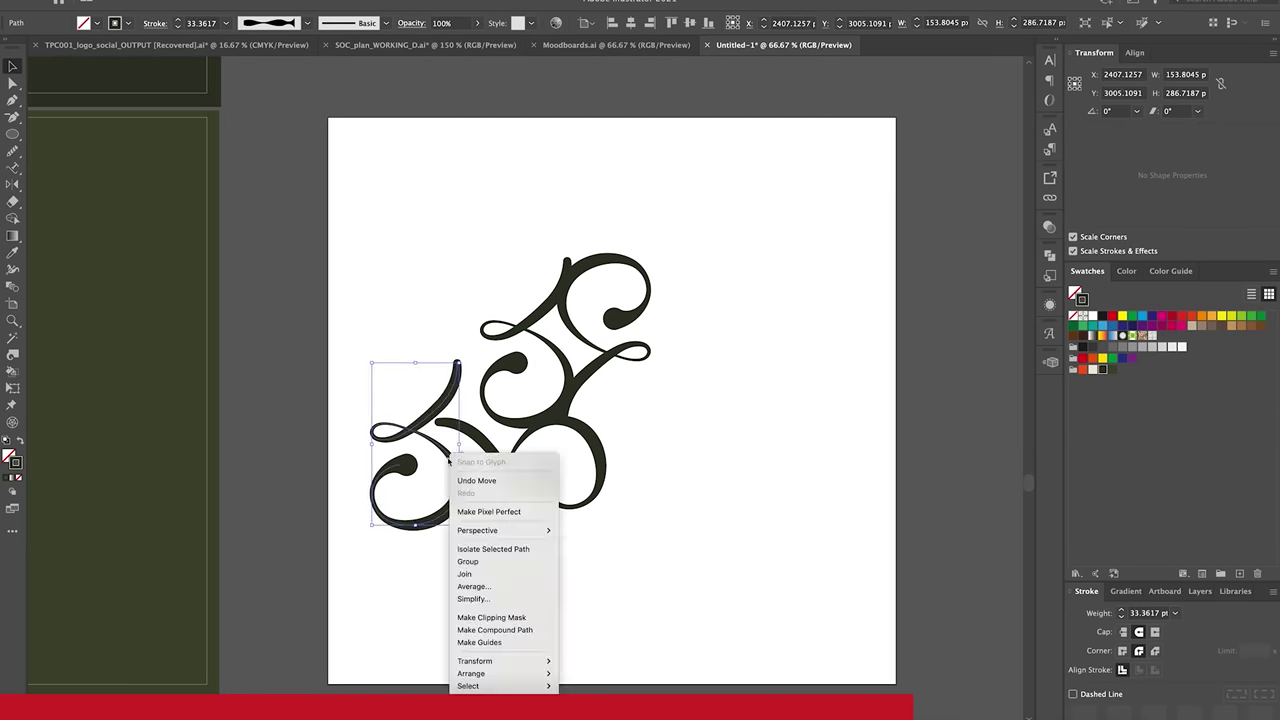
Arrange copies of the g's flourish into a Hex by Row pattern with a 490 px tile width and interlocking curls.
{"action": "left_click_drag", "start_coordinate": [422, 505], "coordinate": [422, 468]}
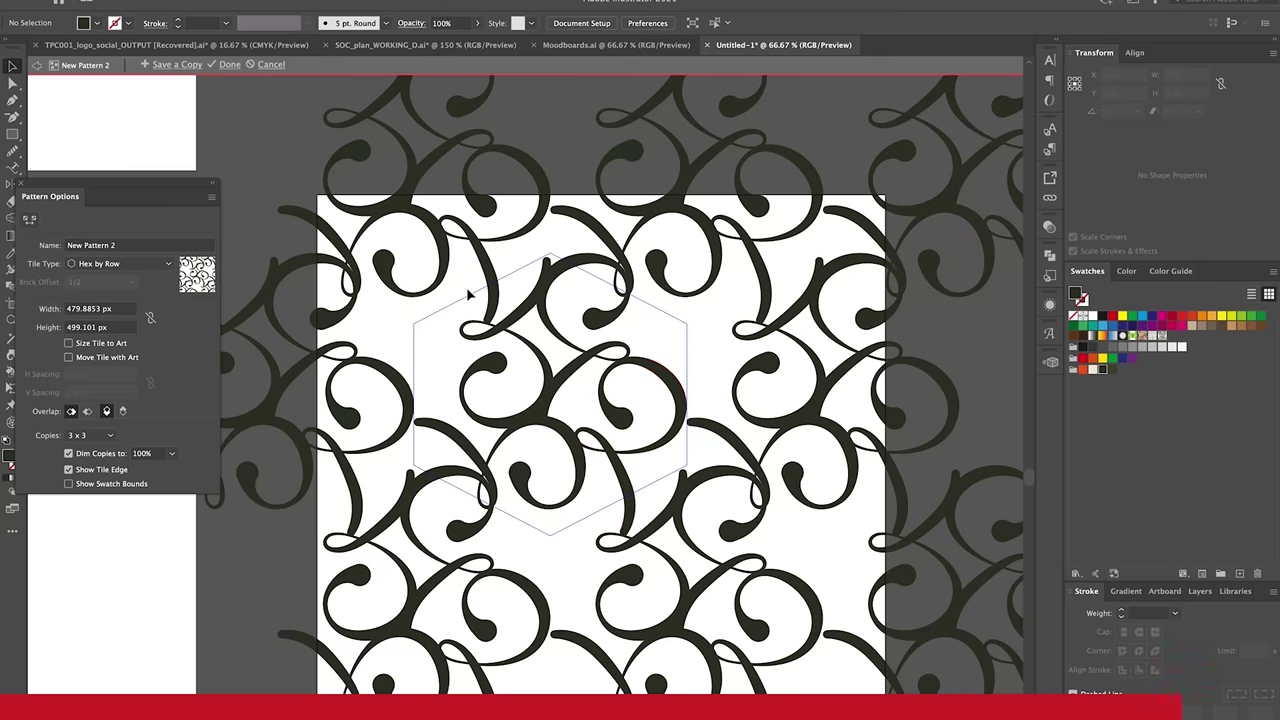
{"action": "left_click_drag", "start_coordinate": [466, 287], "coordinate": [603, 566]}
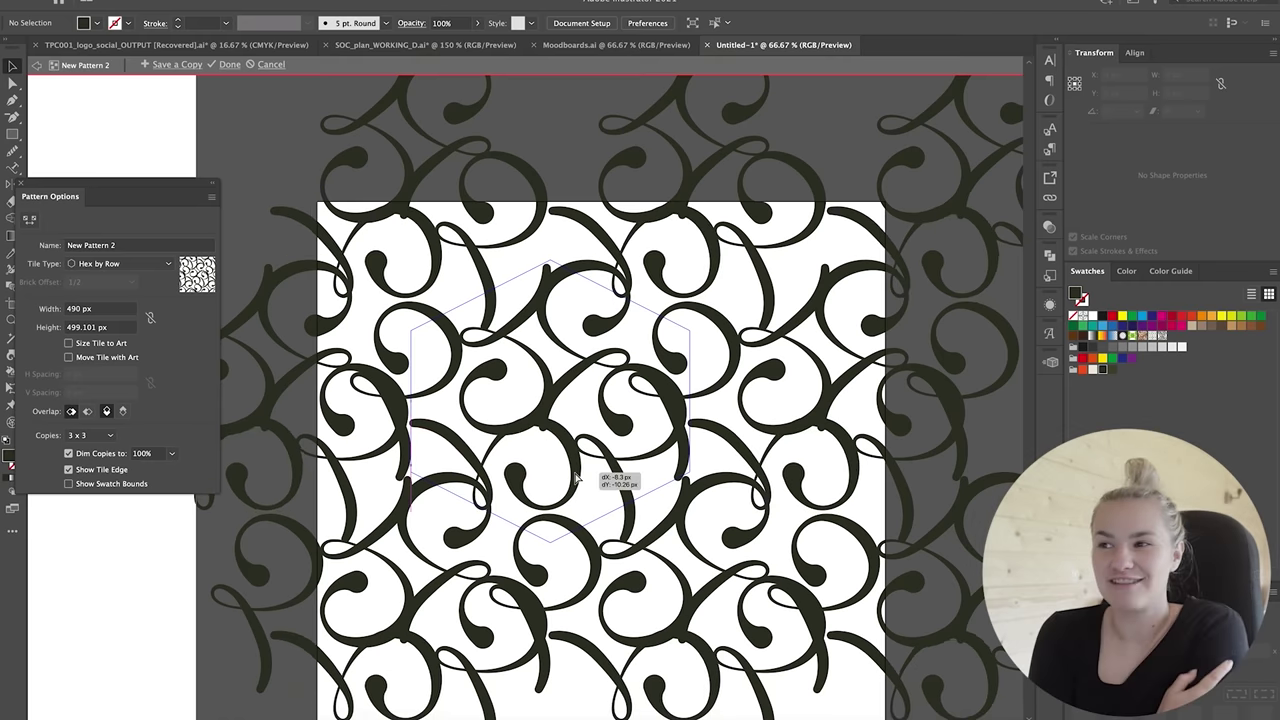
{"action": "left_click", "coordinate": [610, 335]}
{"action": "key", "text": "Escape"}
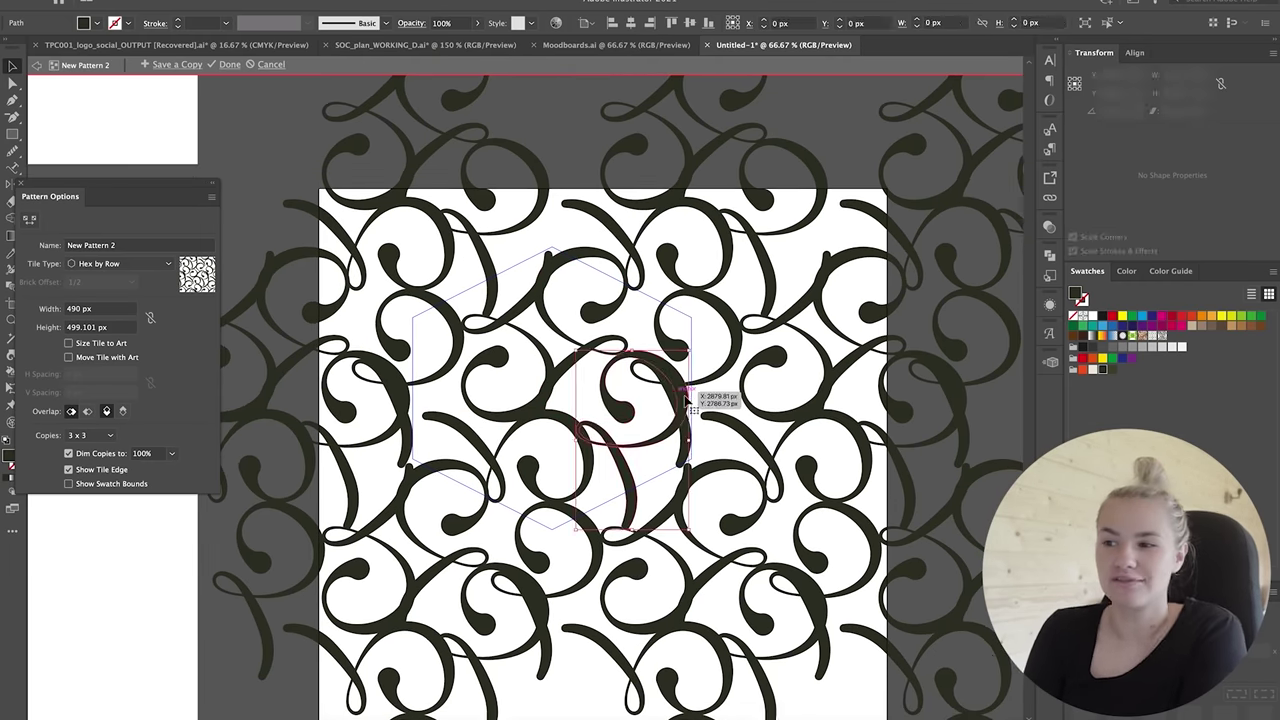
Draw an oval about 419 x 532 px around the framed g and fill it with the green background colour.
{"action": "scroll", "coordinate": [704, 515], "scroll_direction": "down", "scroll_amount": 5}
{"action": "key", "text": "ctrl+minus"}
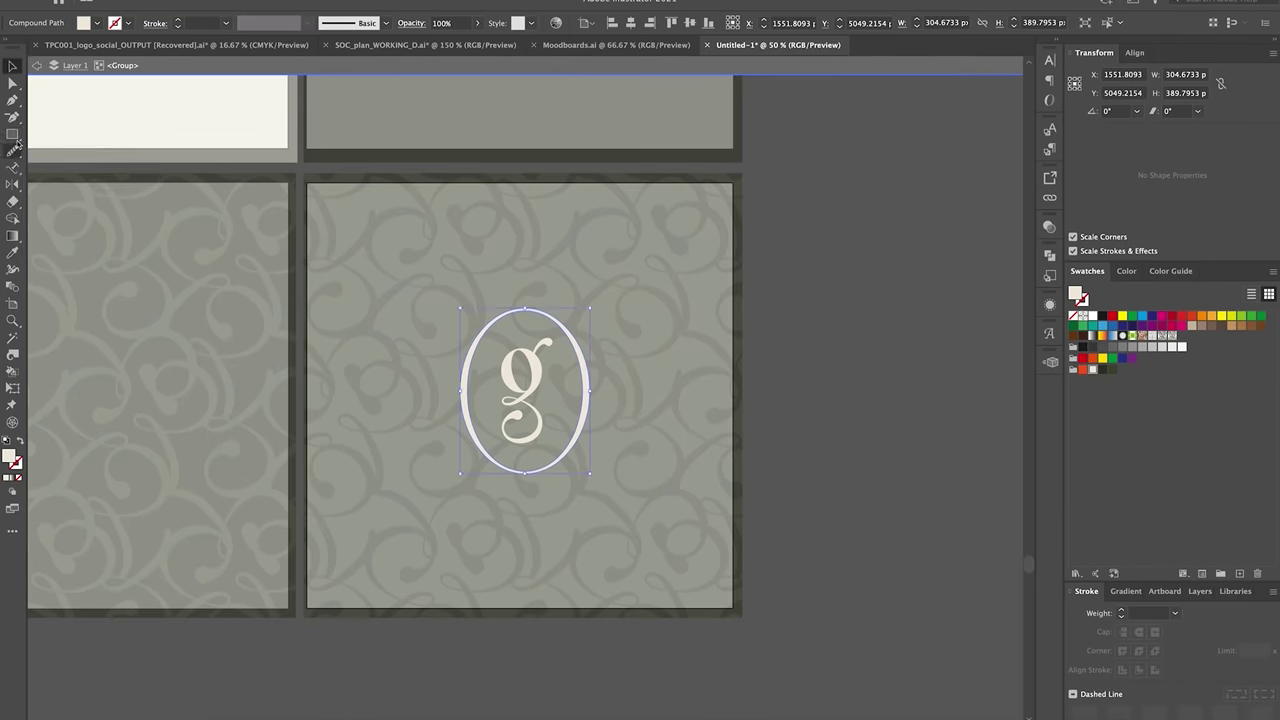
{"action": "left_click_drag", "start_coordinate": [12, 133], "coordinate": [70, 182]}
{"action": "left_click_drag", "start_coordinate": [436, 274], "coordinate": [614, 500]}
{"action": "left_click", "coordinate": [1112, 370]}
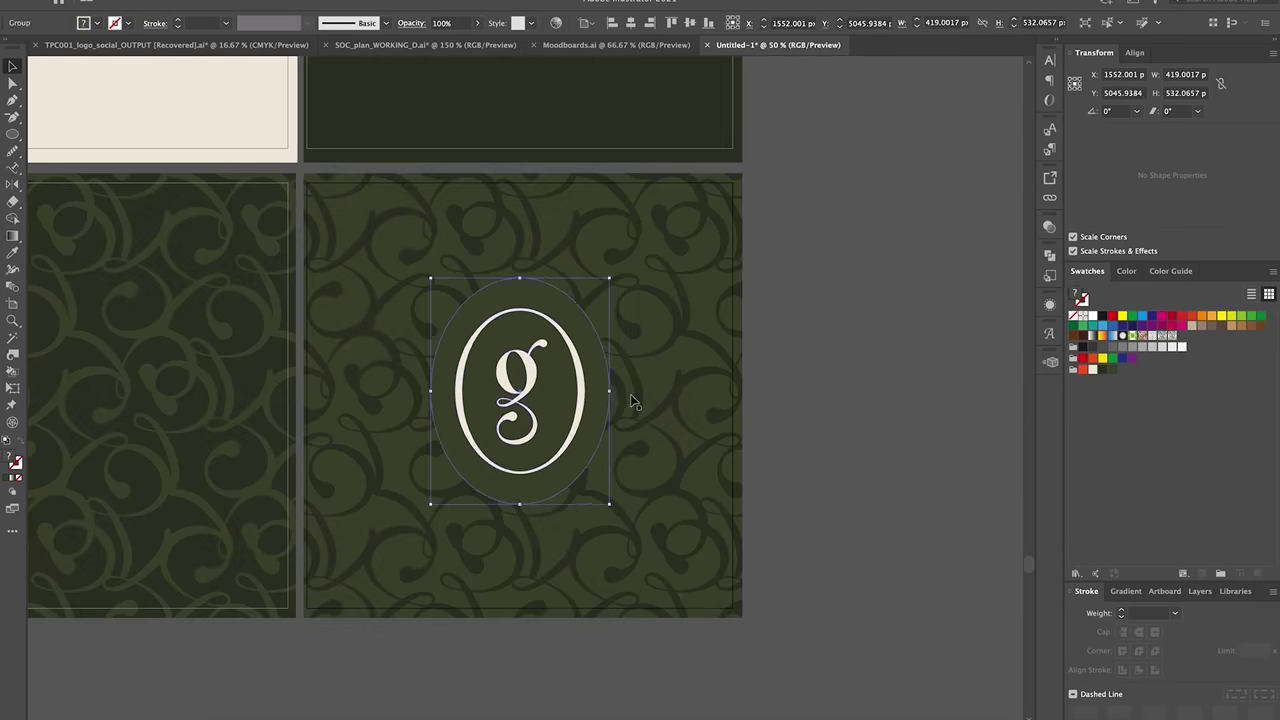
Edit the flourish pattern behind the framed g and open the g badge group for editing.
{"action": "left_click", "coordinate": [631, 401]}
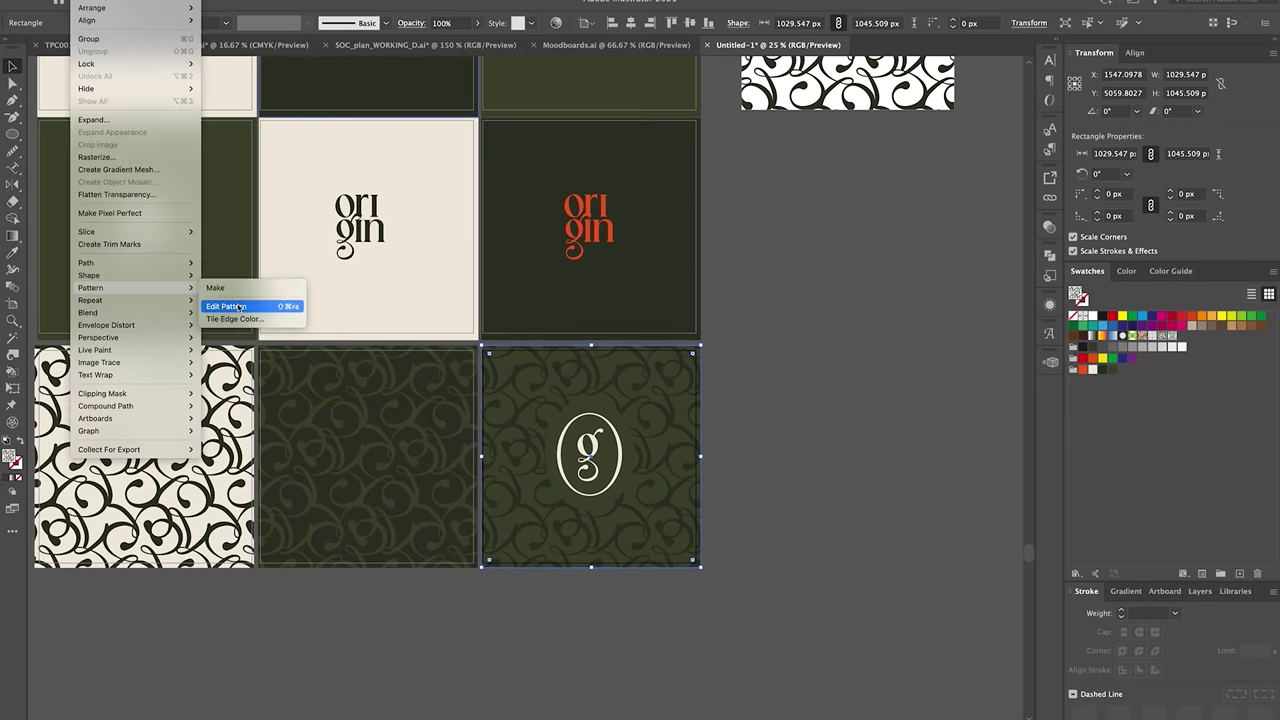
{"action": "left_click", "coordinate": [272, 300]}
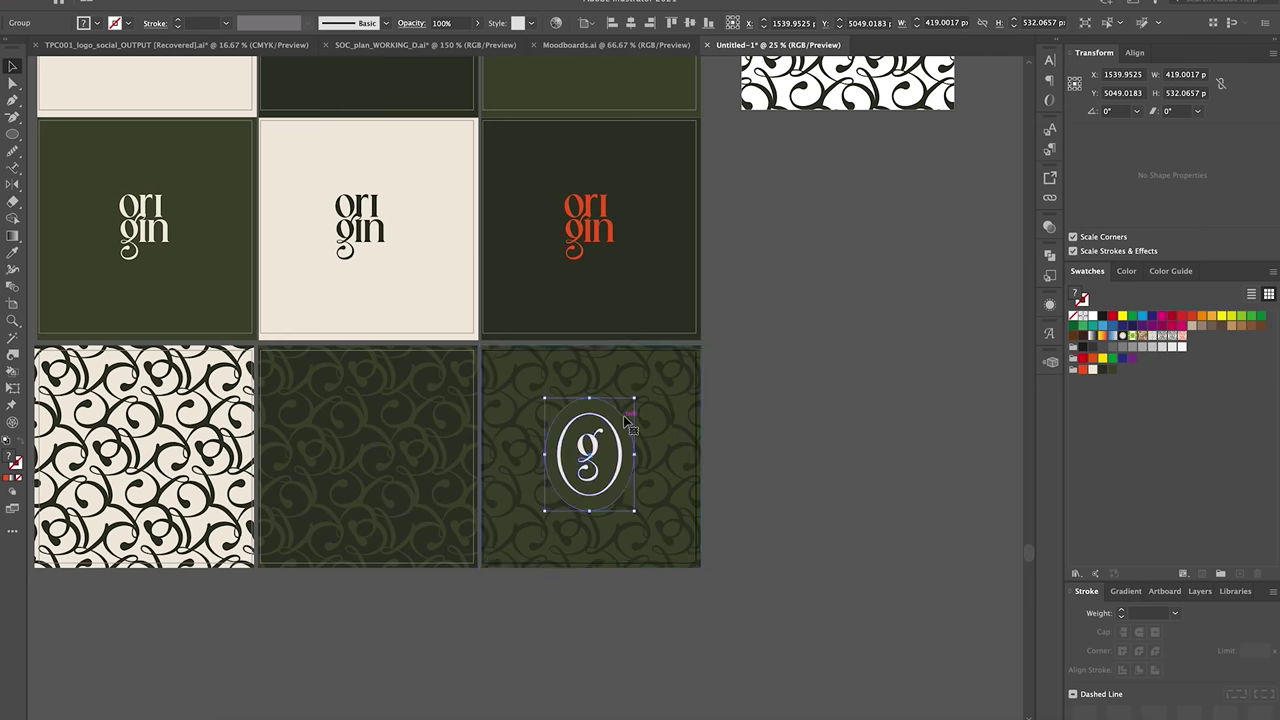
{"action": "key", "text": "ctrl+plus"}
{"action": "key", "text": "ctrl+plus"}
{"action": "double_click", "coordinate": [612, 414]}
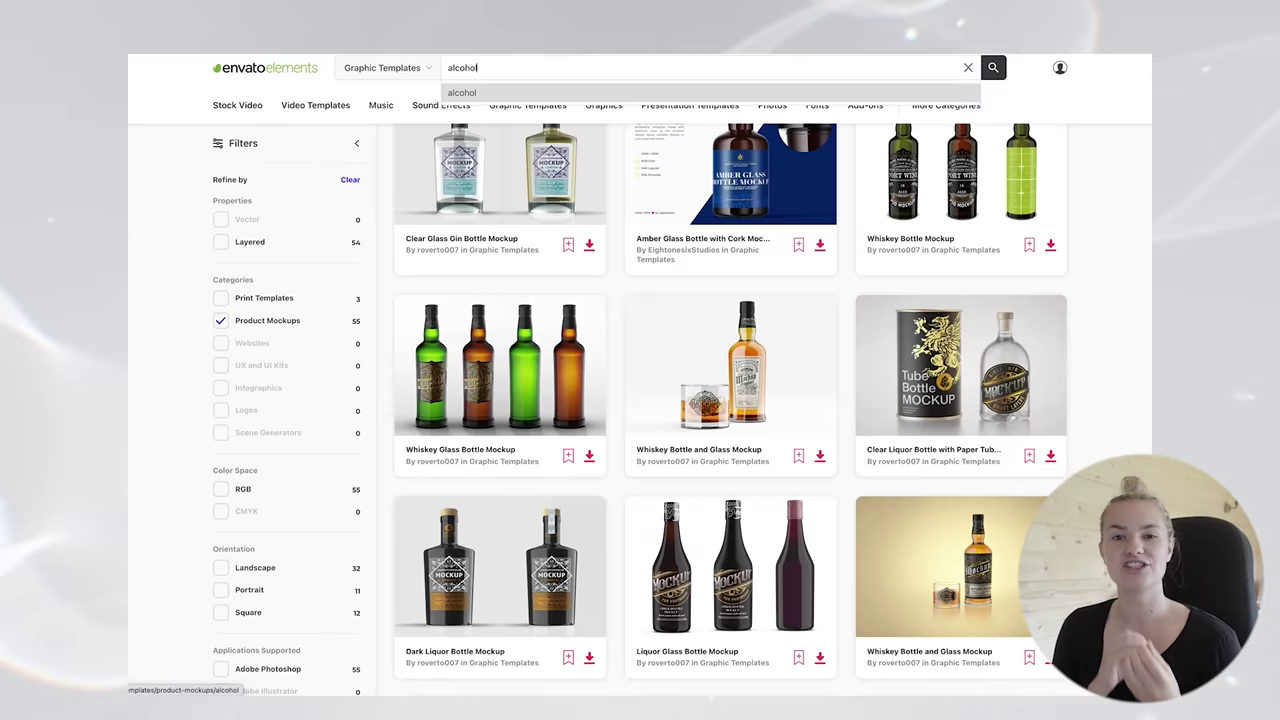
Search the Envato Elements product mockups for alcohol and refine the search to alcohol bottle.
{"action": "key", "text": "Return"}
{"action": "scroll", "coordinate": [1141, 237], "scroll_direction": "down", "scroll_amount": 3}
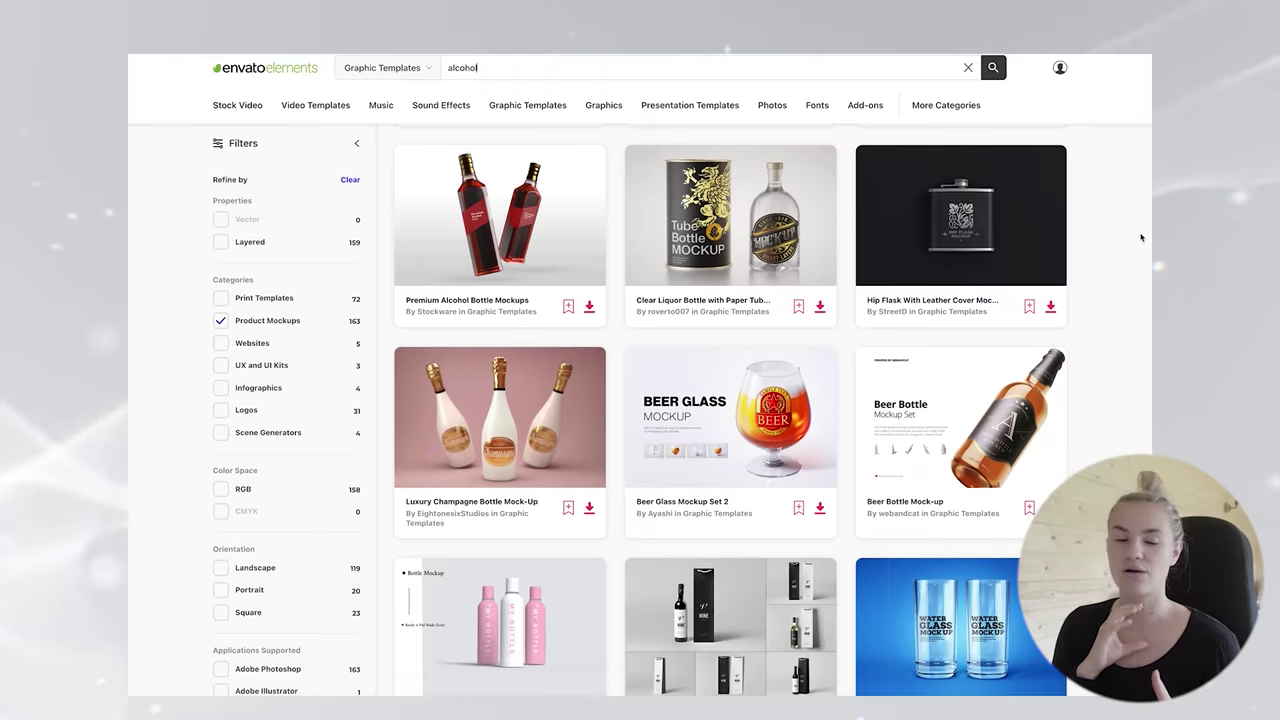
{"action": "scroll", "coordinate": [1141, 237], "scroll_direction": "down", "scroll_amount": 8}
{"action": "type", "text": "bottle"}
{"action": "key", "text": "Return"}
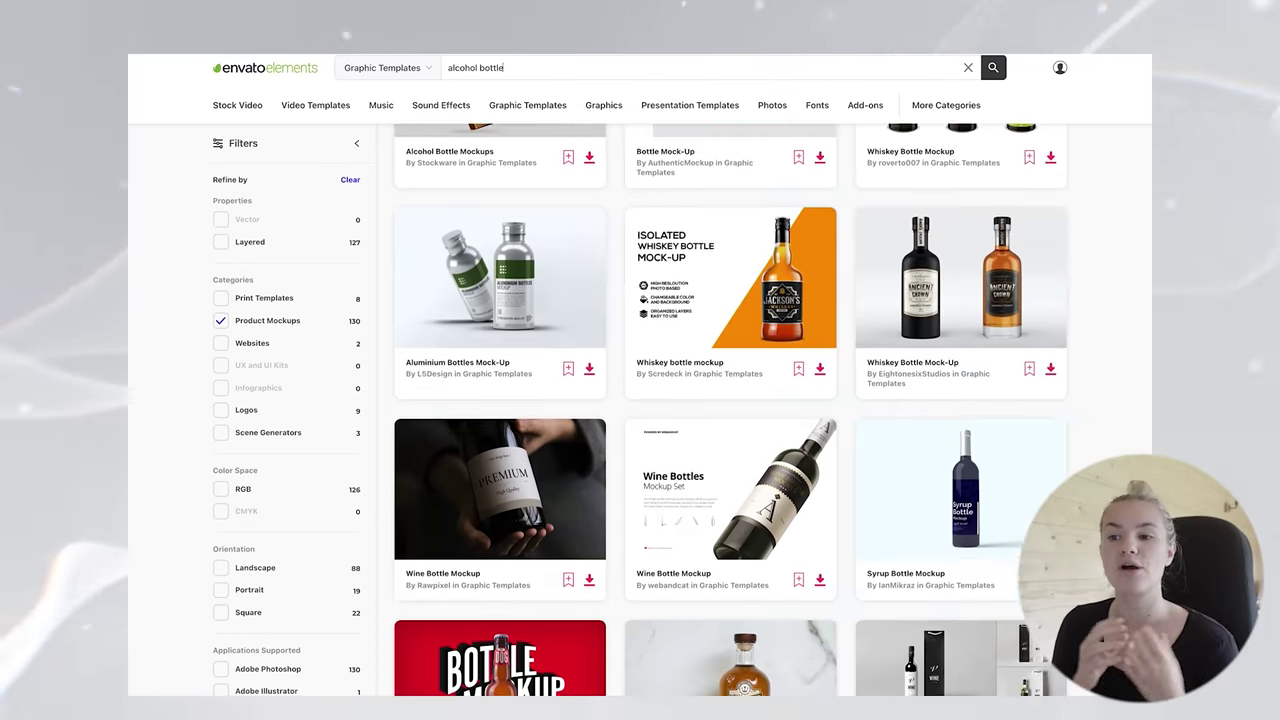
Examine the Liquor Bottle Mock Up with the wooden cork and browse the templates similar to it.
{"action": "scroll", "coordinate": [745, 245], "scroll_direction": "down", "scroll_amount": 5}
{"action": "left_click", "coordinate": [745, 245]}
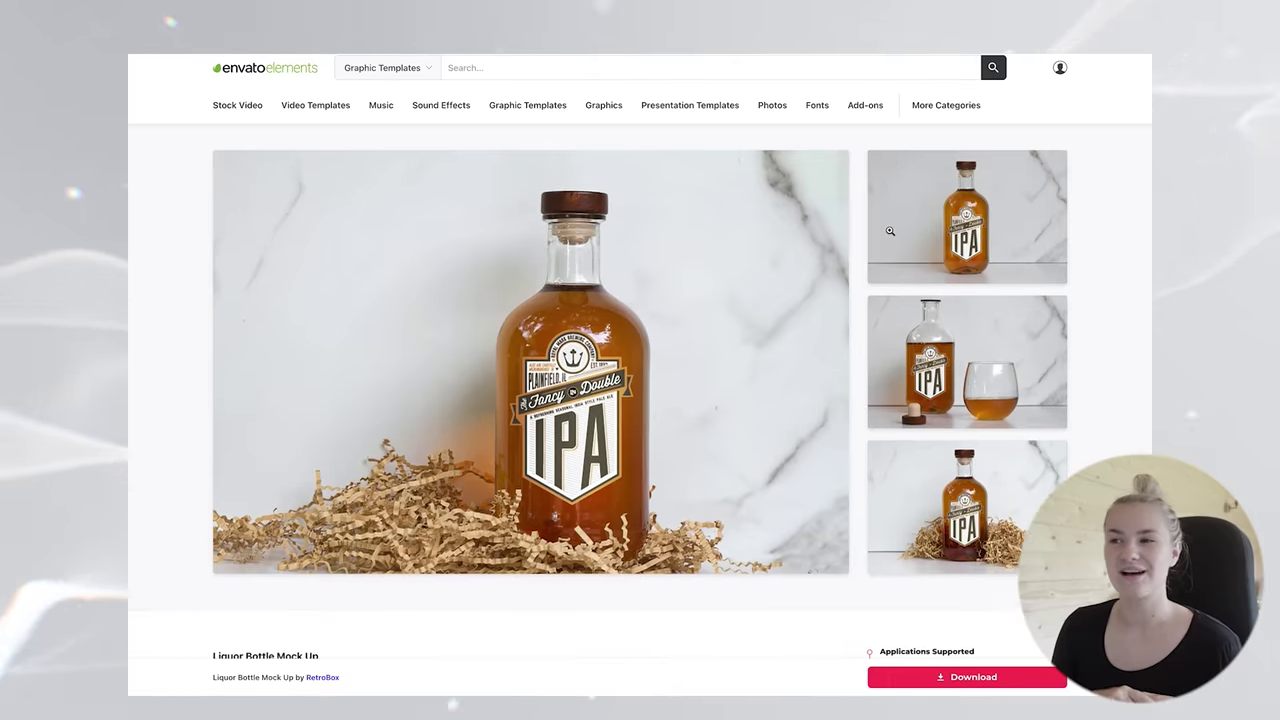
{"action": "scroll", "coordinate": [745, 245], "scroll_direction": "down", "scroll_amount": 10}
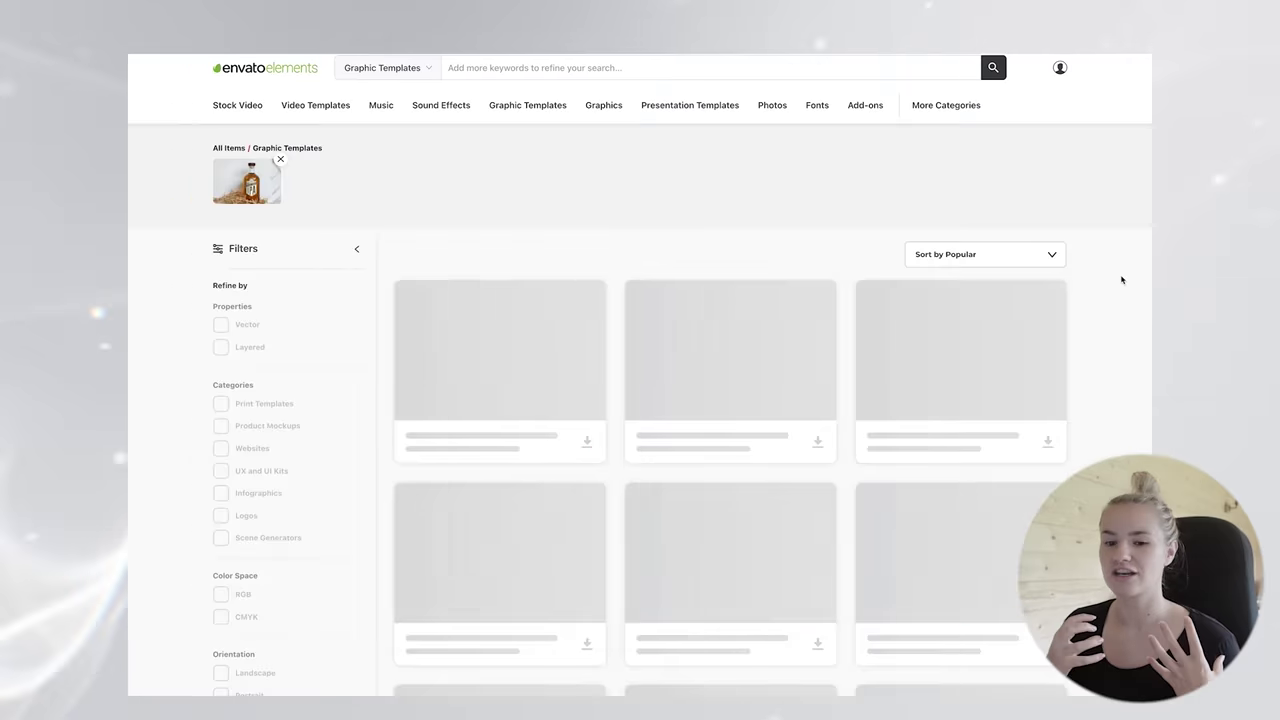
{"action": "scroll", "coordinate": [1122, 280], "scroll_direction": "down", "scroll_amount": 5}
{"action": "scroll", "coordinate": [1122, 280], "scroll_direction": "down", "scroll_amount": 3}
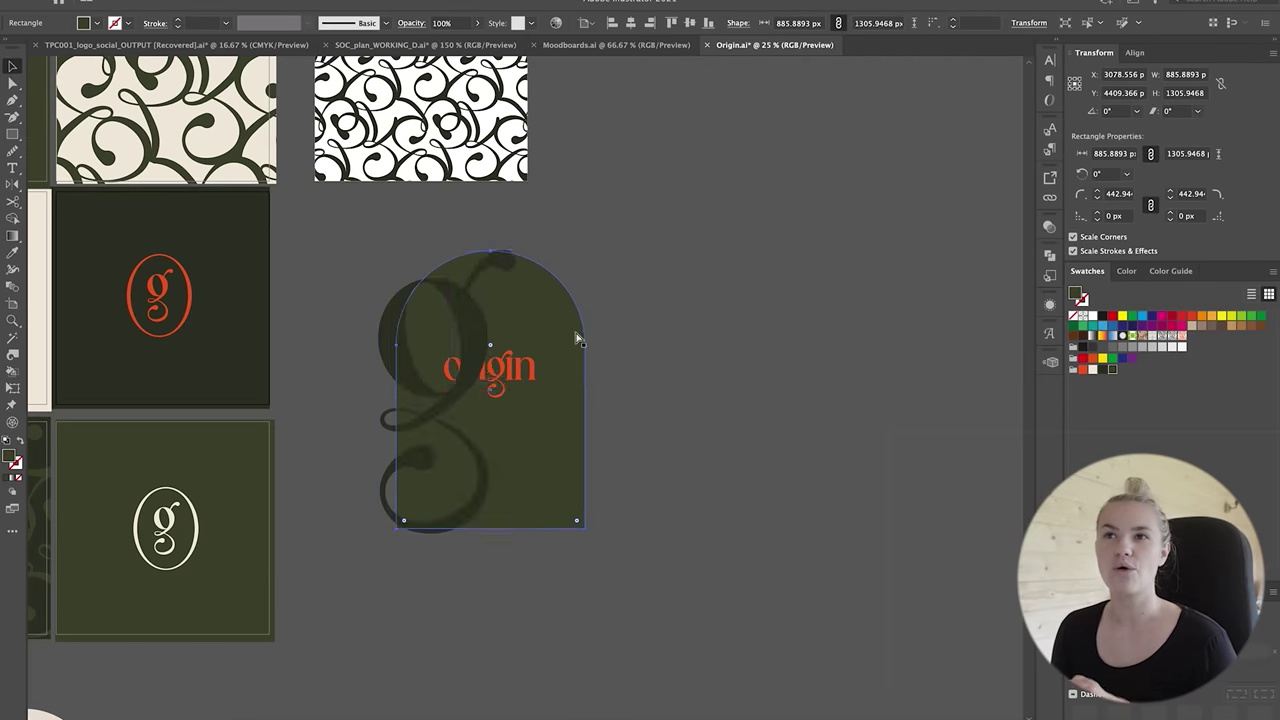
Position the oversized dark g inside the green arch label's clipping mask and lower its opacity.
{"action": "double_click", "coordinate": [473, 316]}
{"action": "left_click_drag", "start_coordinate": [473, 316], "coordinate": [477, 313]}
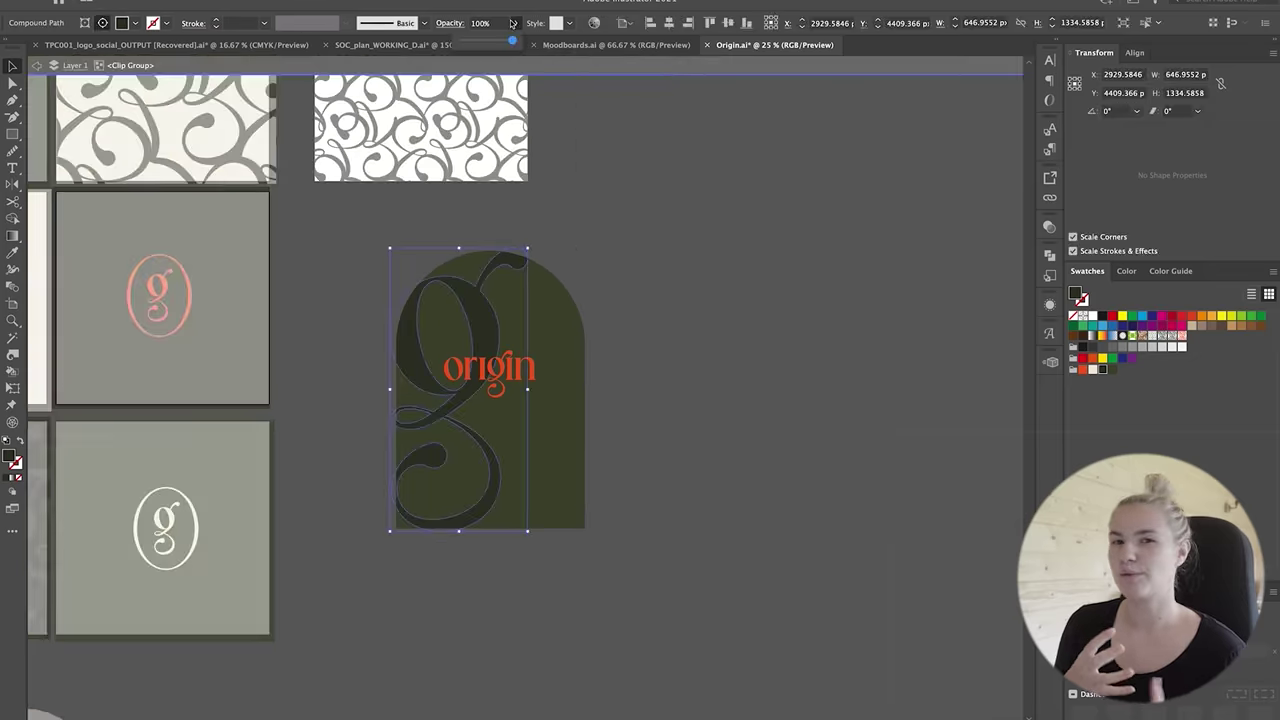
{"action": "key", "text": "Escape"}
Add FINEST GIN above the origin wordmark and the tagline WHERE REAL FLAVOUR BEGINS at the arch label's base, in Noir Pro Medium.
{"action": "key", "text": "t"}
{"action": "left_click", "coordinate": [535, 322]}
{"action": "double_click", "coordinate": [505, 468]}
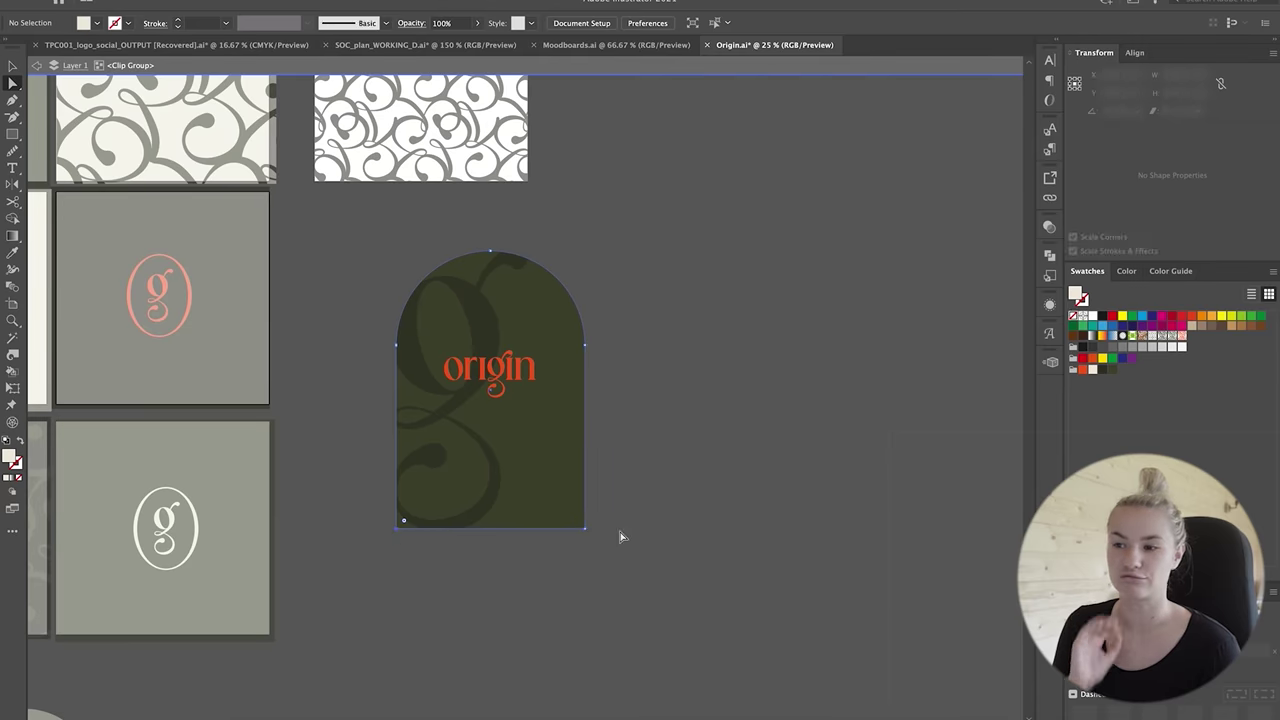
{"action": "key", "text": "Escape"}
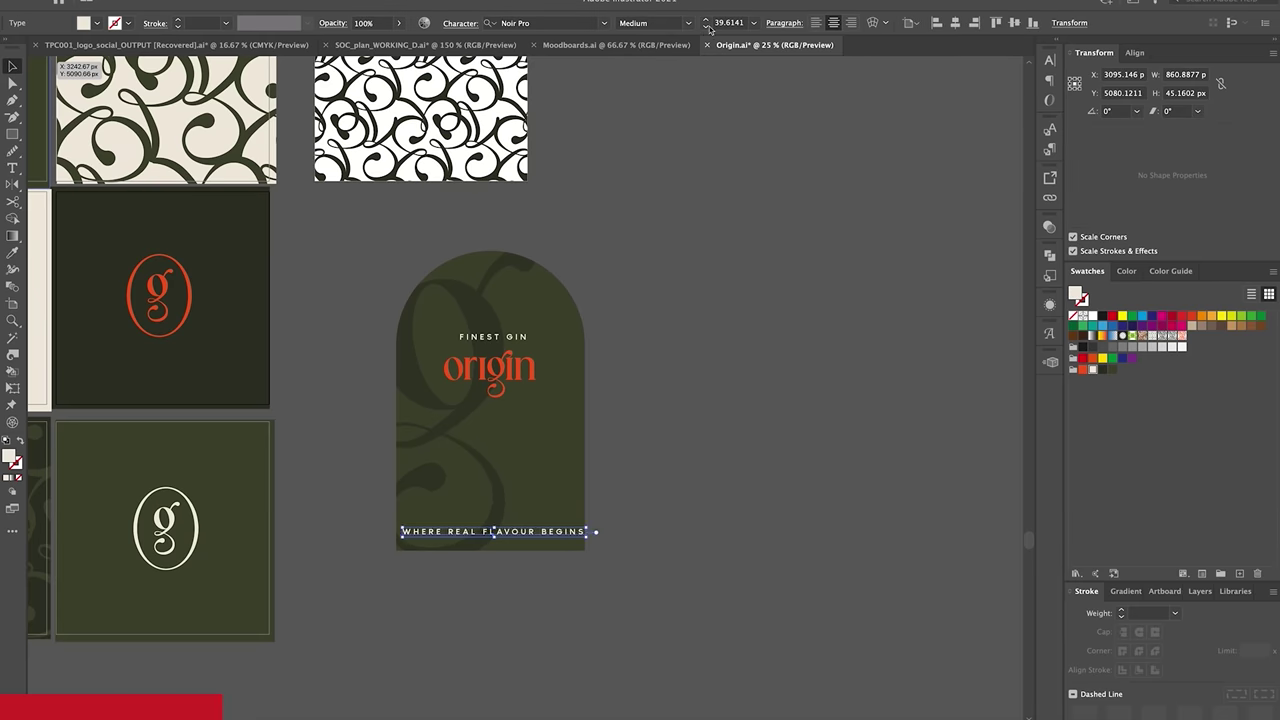
Add a 70CL | 40% line beneath the tagline and adjust the letter-spacing of the FINEST GIN line.
{"action": "type", "text": "40%"}
{"action": "key", "text": "Escape"}
{"action": "scroll", "coordinate": [586, 315], "scroll_direction": "down", "scroll_amount": 1}
{"action": "key", "text": "ctrl+t"}
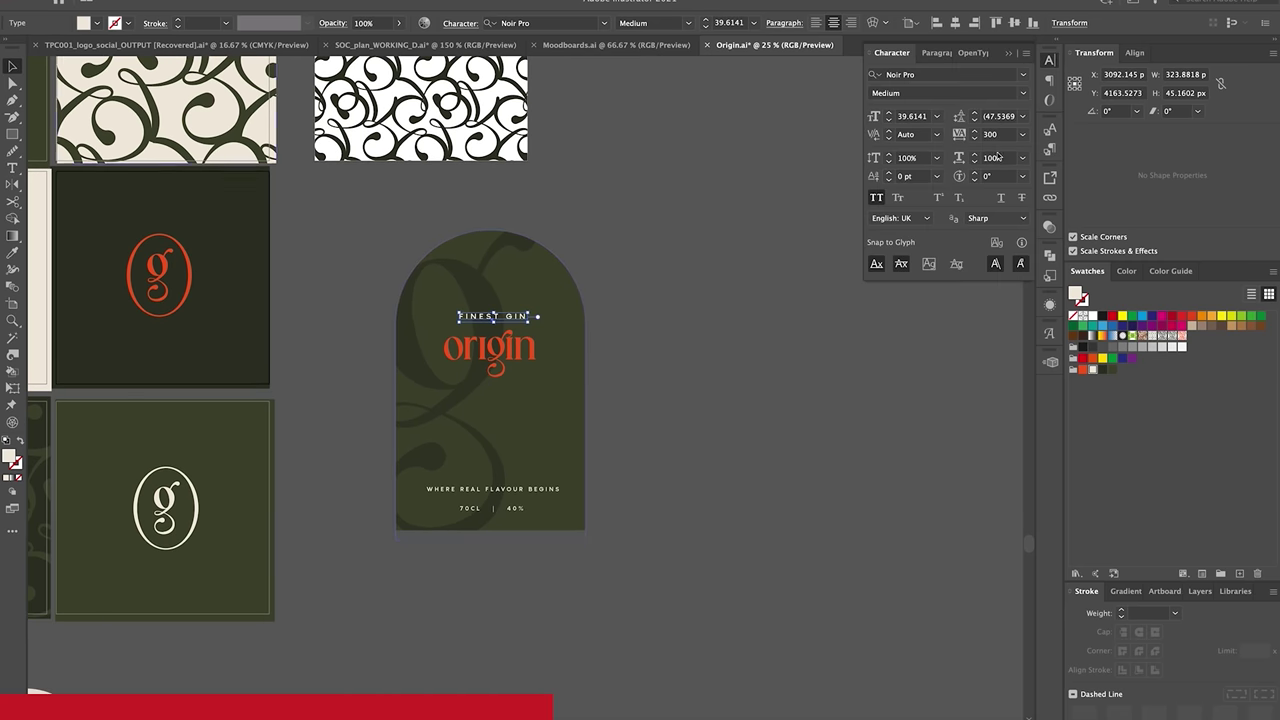
{"action": "key", "text": "ctrl+equal"}
{"action": "key", "text": "ctrl+equal"}
{"action": "scroll", "coordinate": [518, 400], "scroll_direction": "down", "scroll_amount": 1}
{"action": "key", "text": "ctrl+minus"}
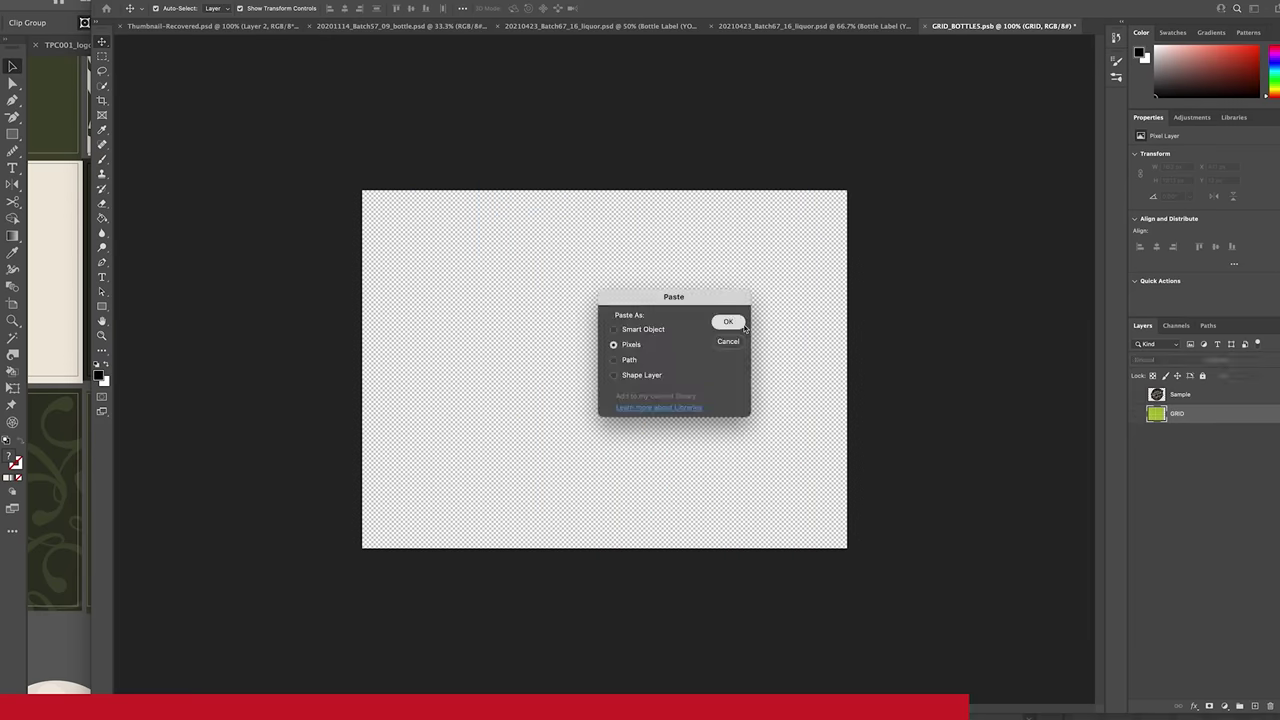
Switch to Photoshop, paste the label as pixels into GRID_BOTTLES.psb, and set the bottle mockup's lights layer opacity to 32%.
{"action": "key", "text": "Return"}
{"action": "left_click", "coordinate": [917, 26]}
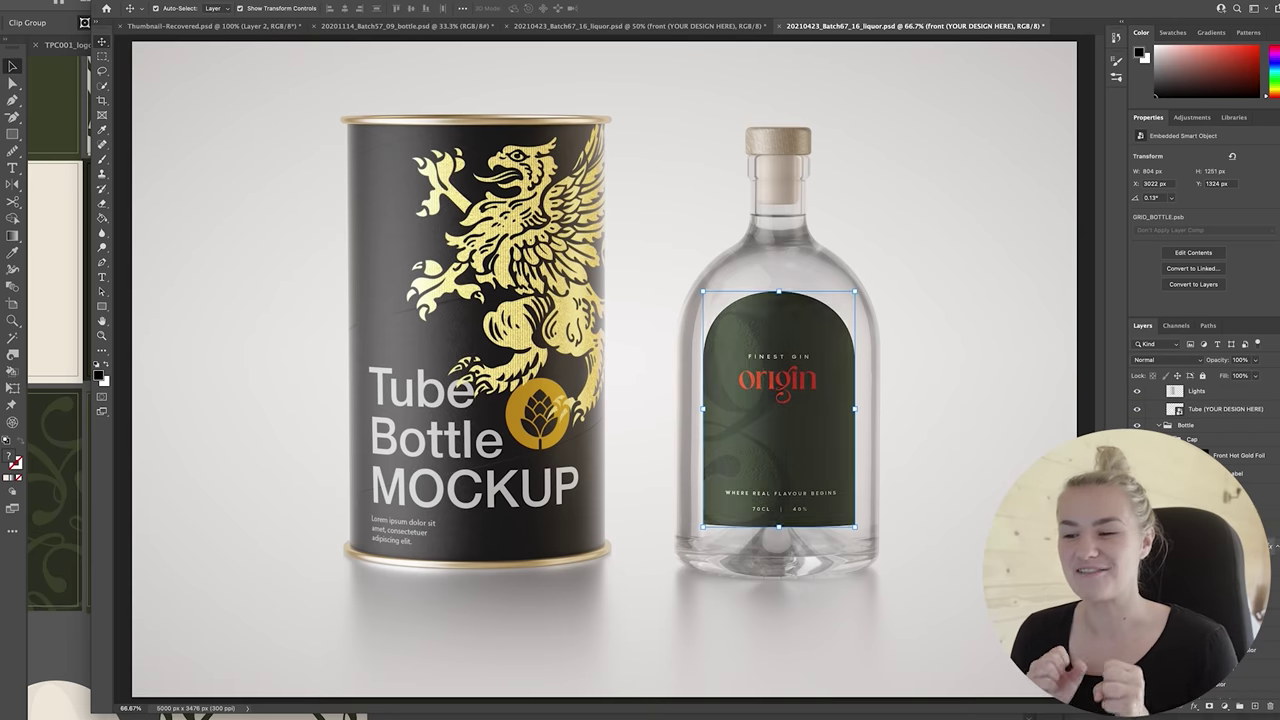
{"action": "left_click_drag", "start_coordinate": [1236, 375], "coordinate": [1241, 375]}
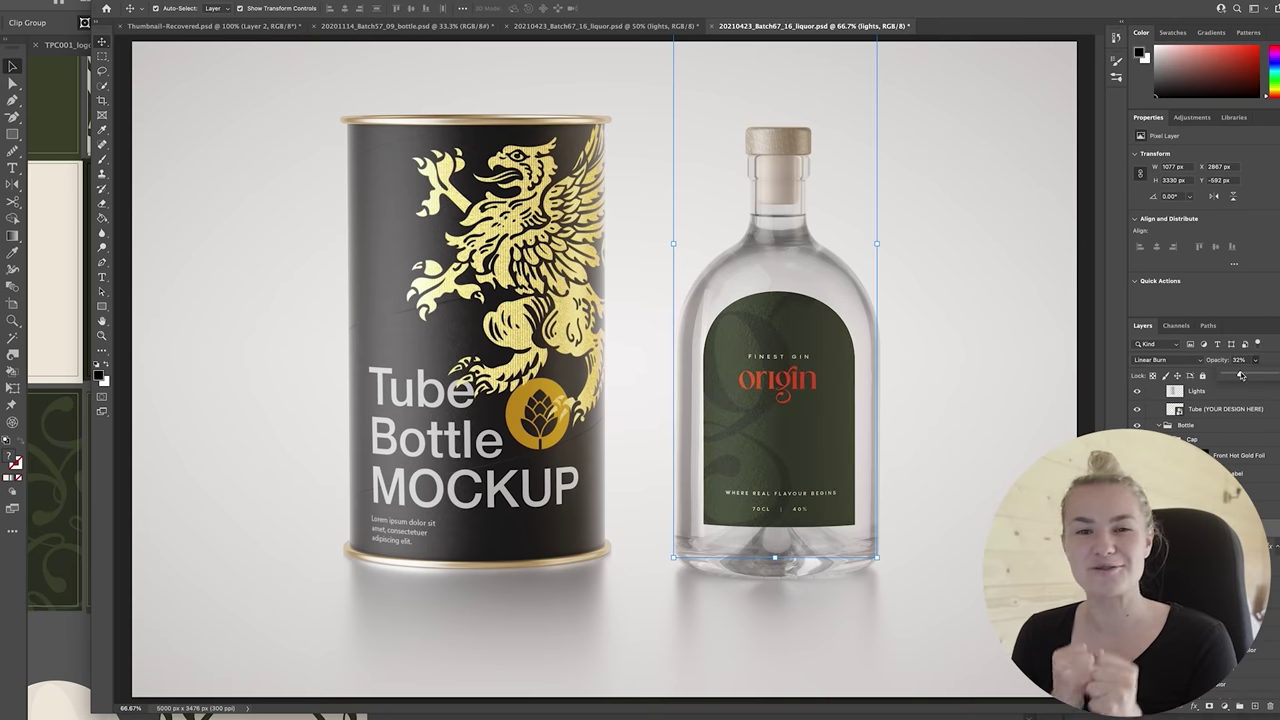